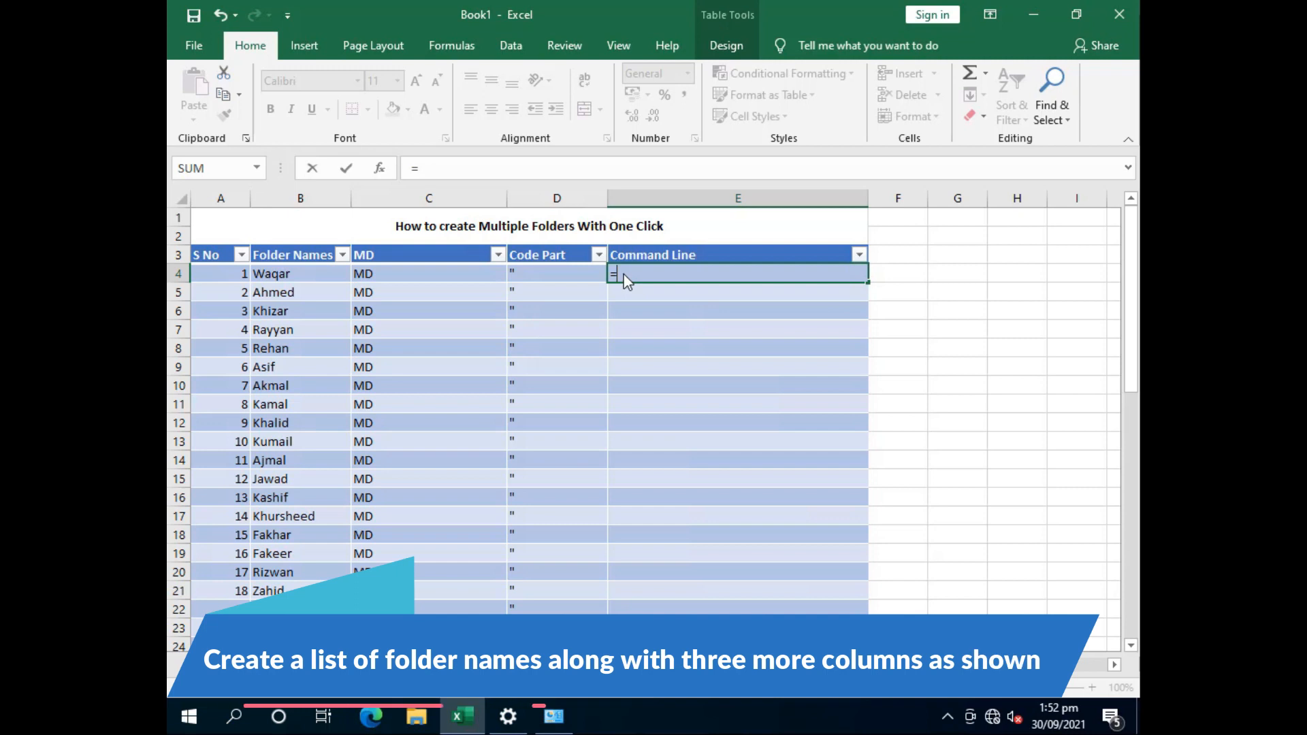
pyautogui.click(371, 274)
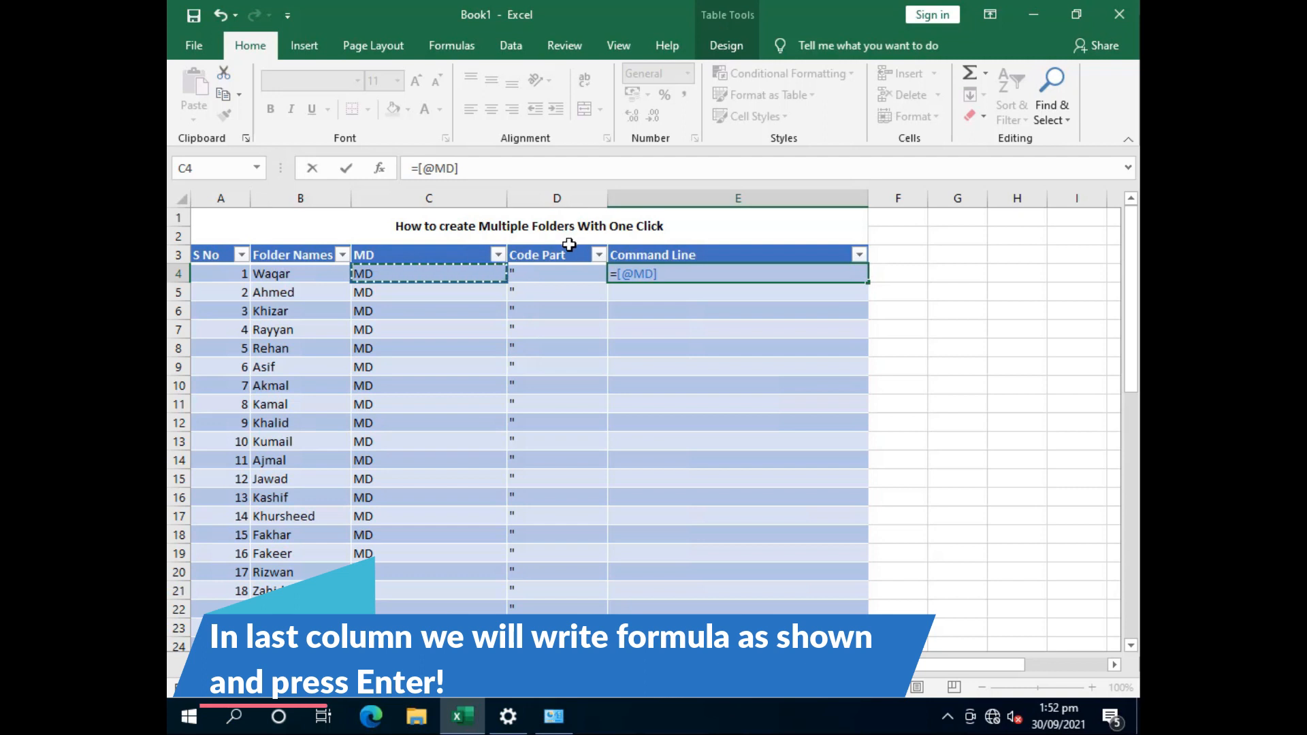
pyautogui.write('&" "&')
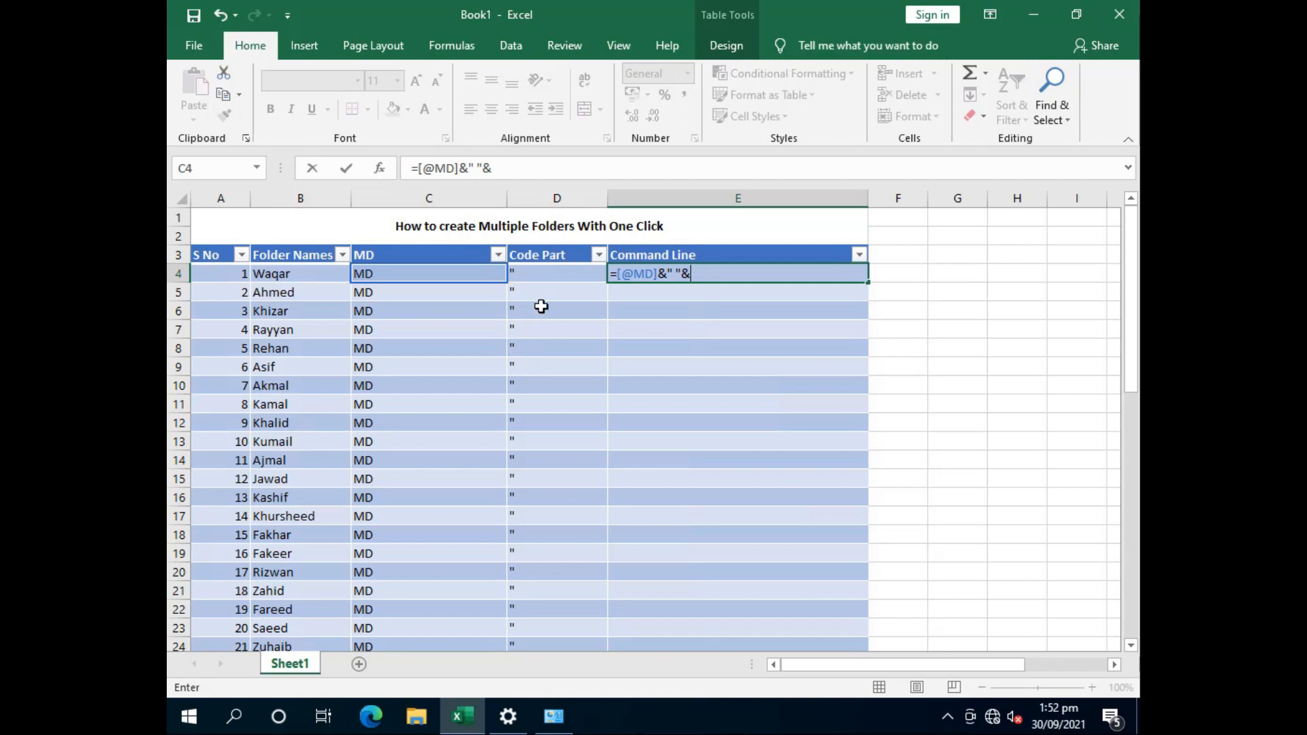
pyautogui.click(531, 274)
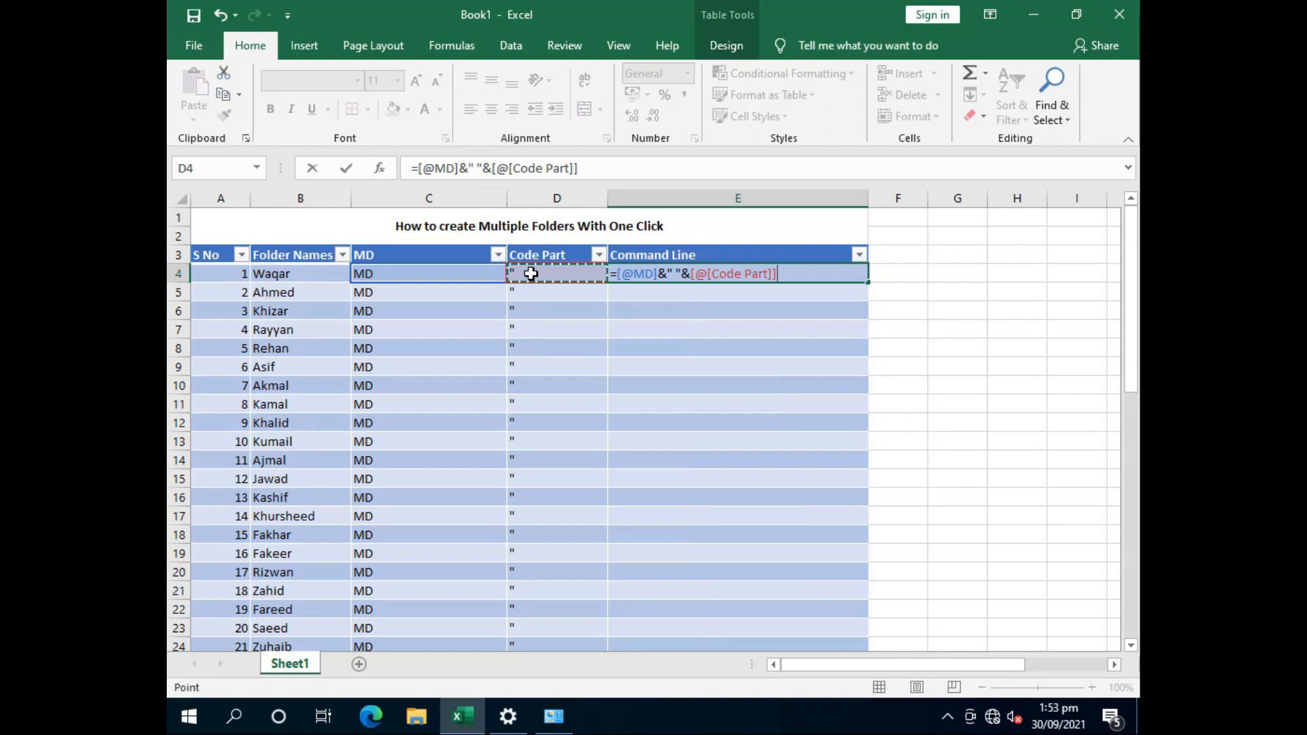
pyautogui.write('&')
pyautogui.click(293, 275)
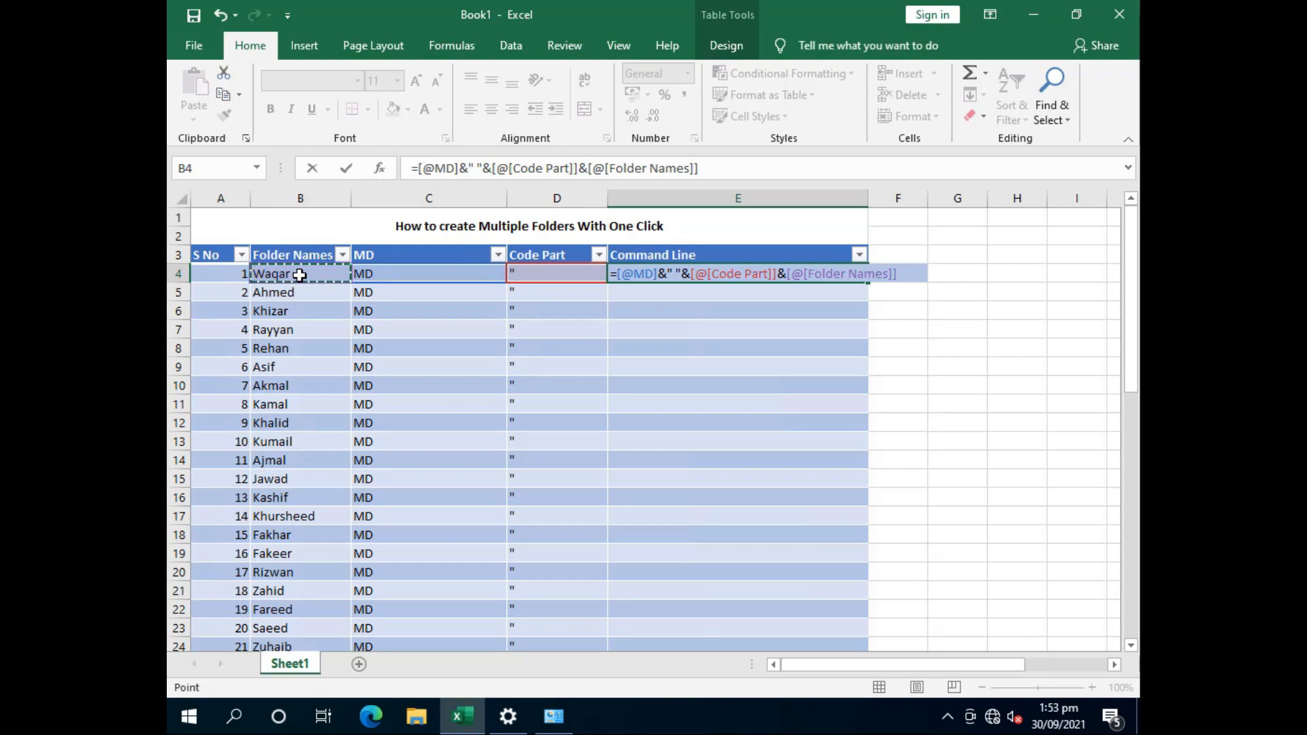
pyautogui.write('&')
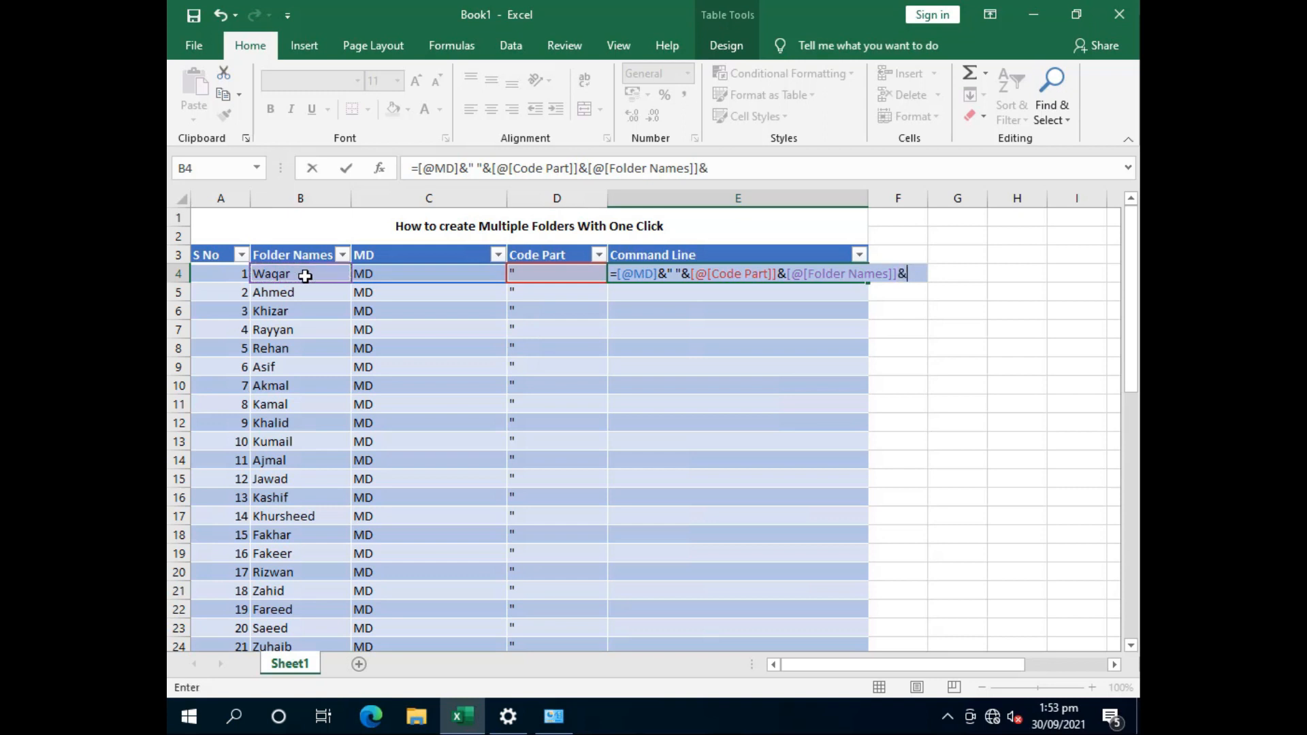
pyautogui.click(526, 274)
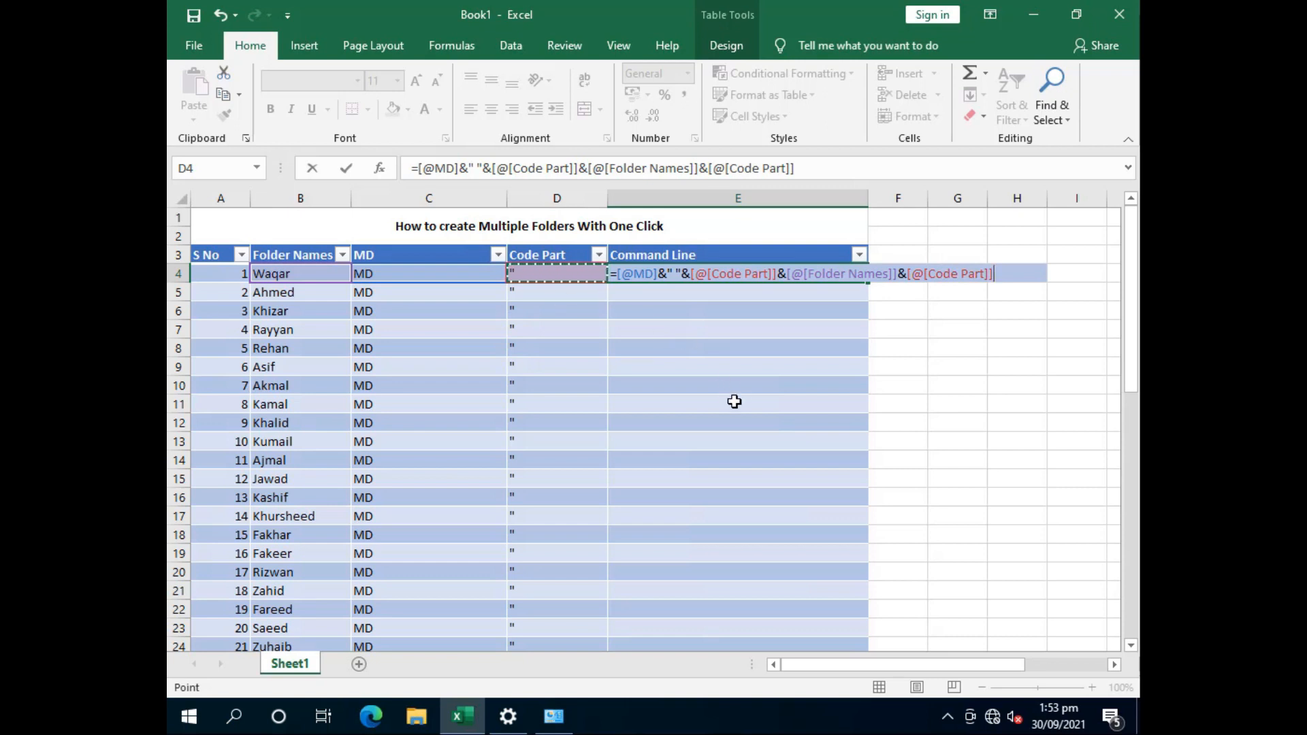
pyautogui.press('Return')
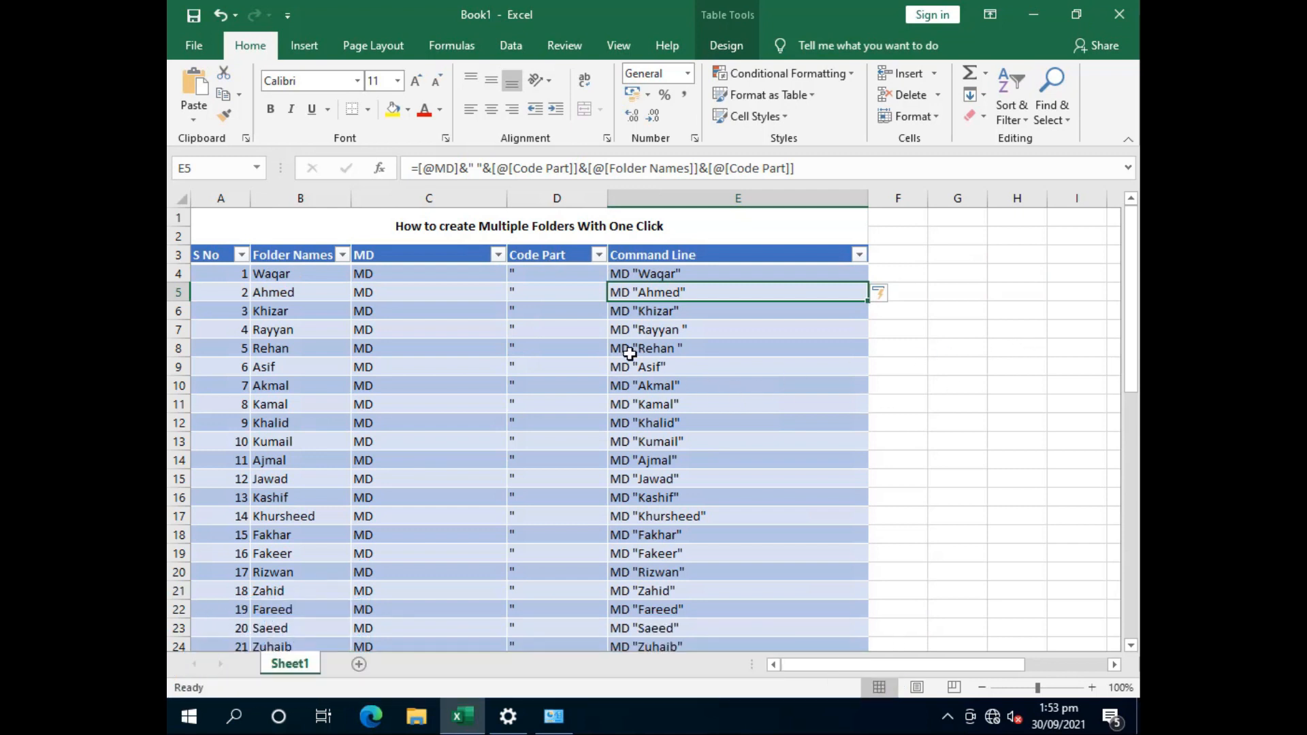
# - Check the generated entries in the Command Line column through to the table's last row
pyautogui.scroll(-5, 630, 354)
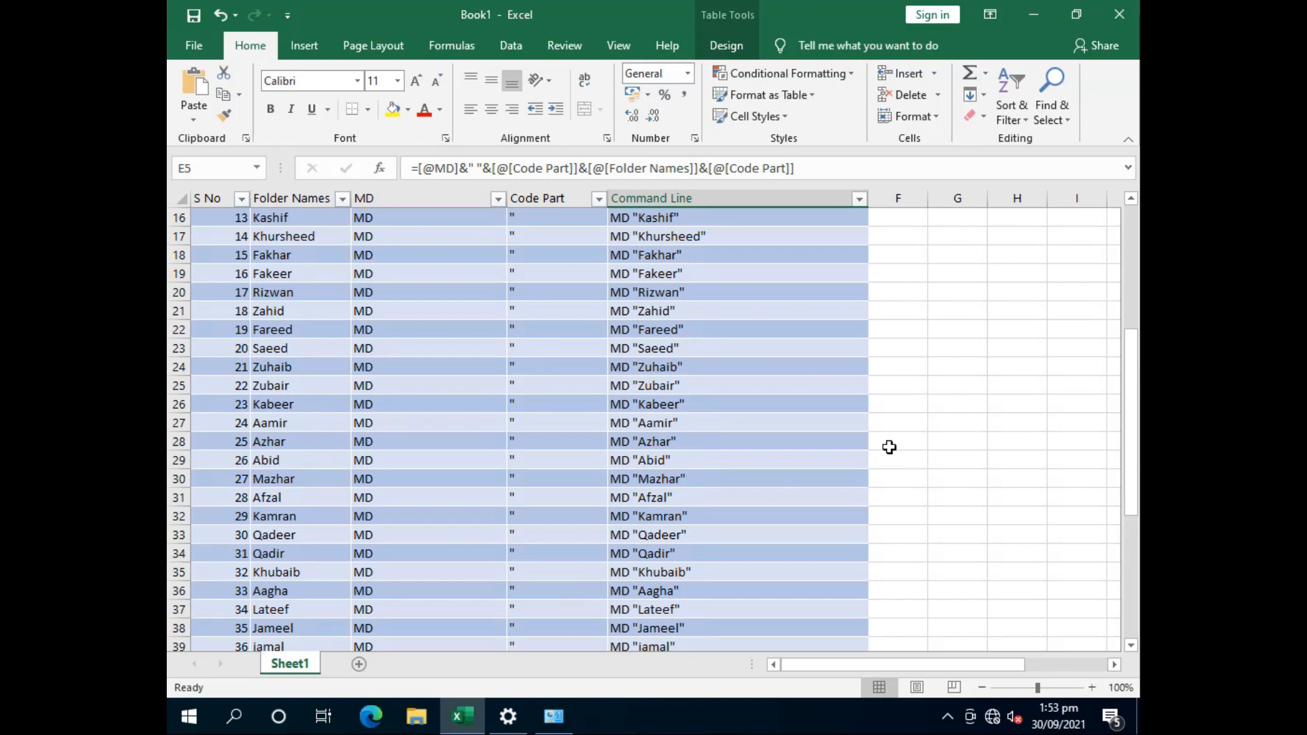
pyautogui.scroll(5, 721, 449)
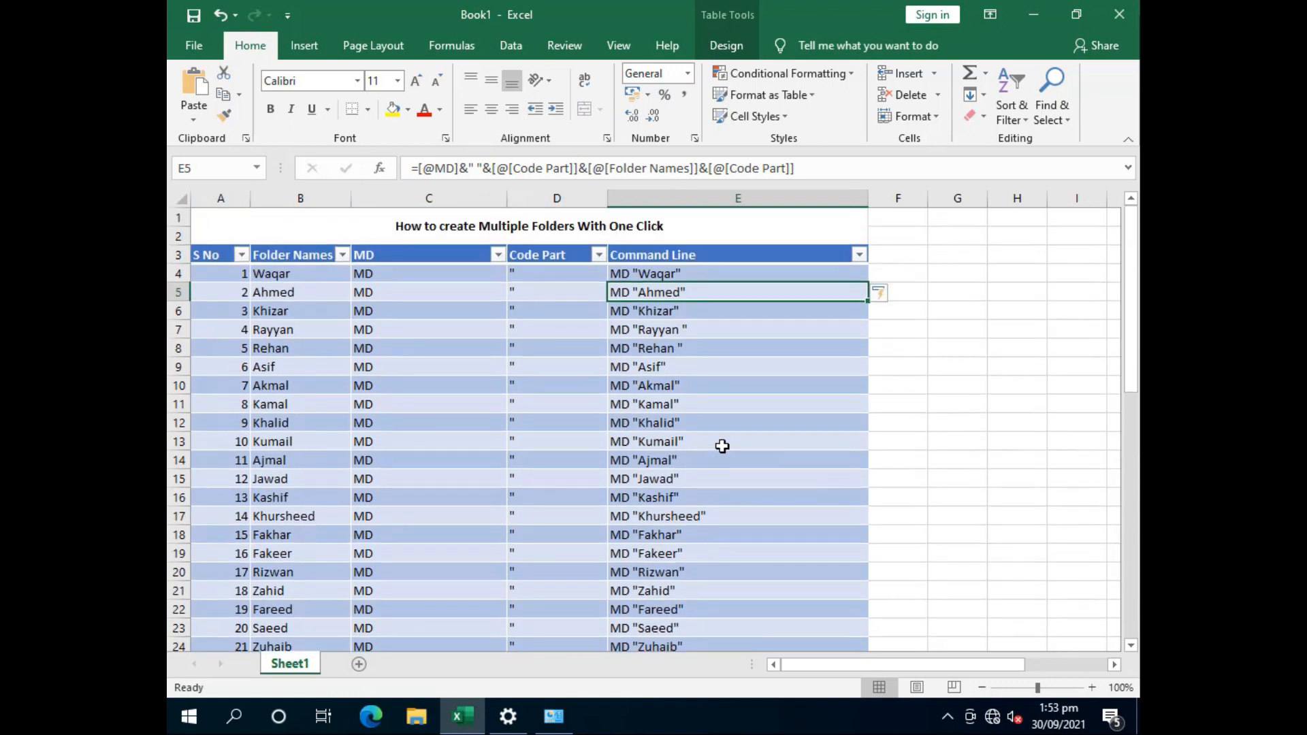
pyautogui.scroll(-1, 640, 368)
pyautogui.click(757, 366)
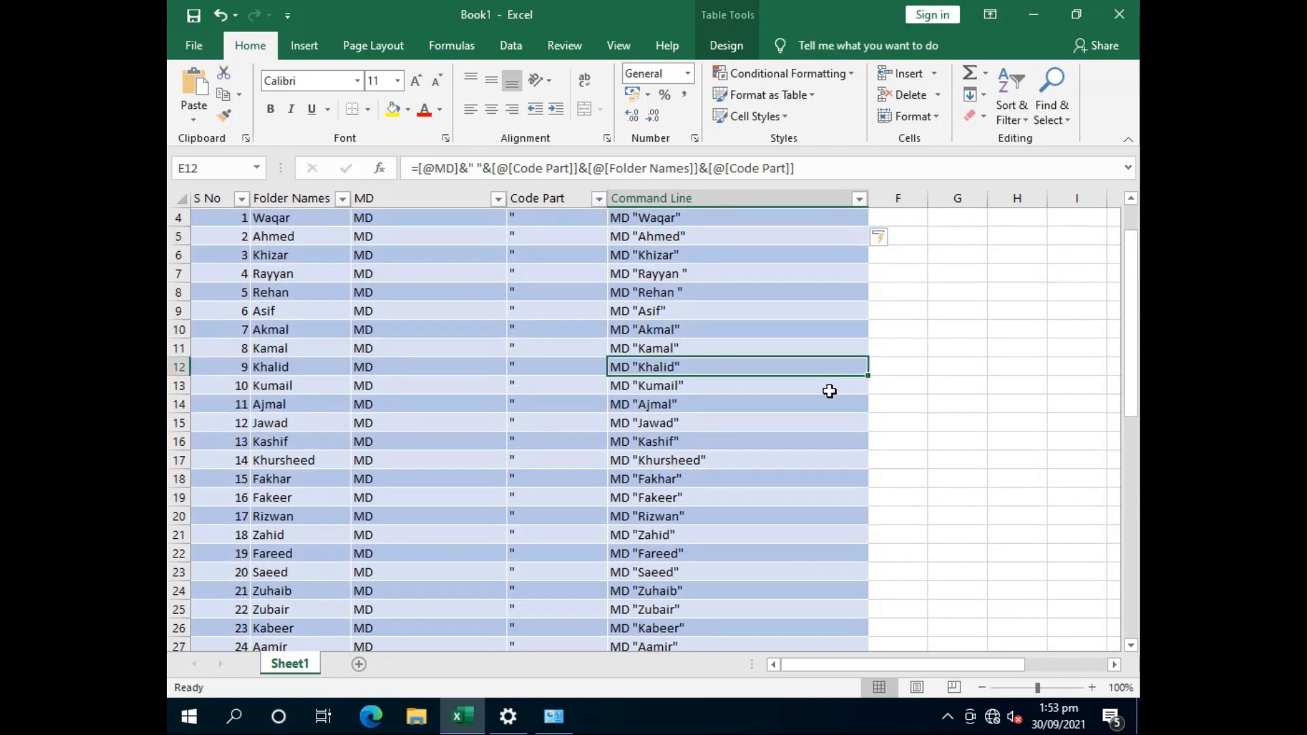
pyautogui.scroll(-5, 829, 402)
pyautogui.scroll(-8, 828, 410)
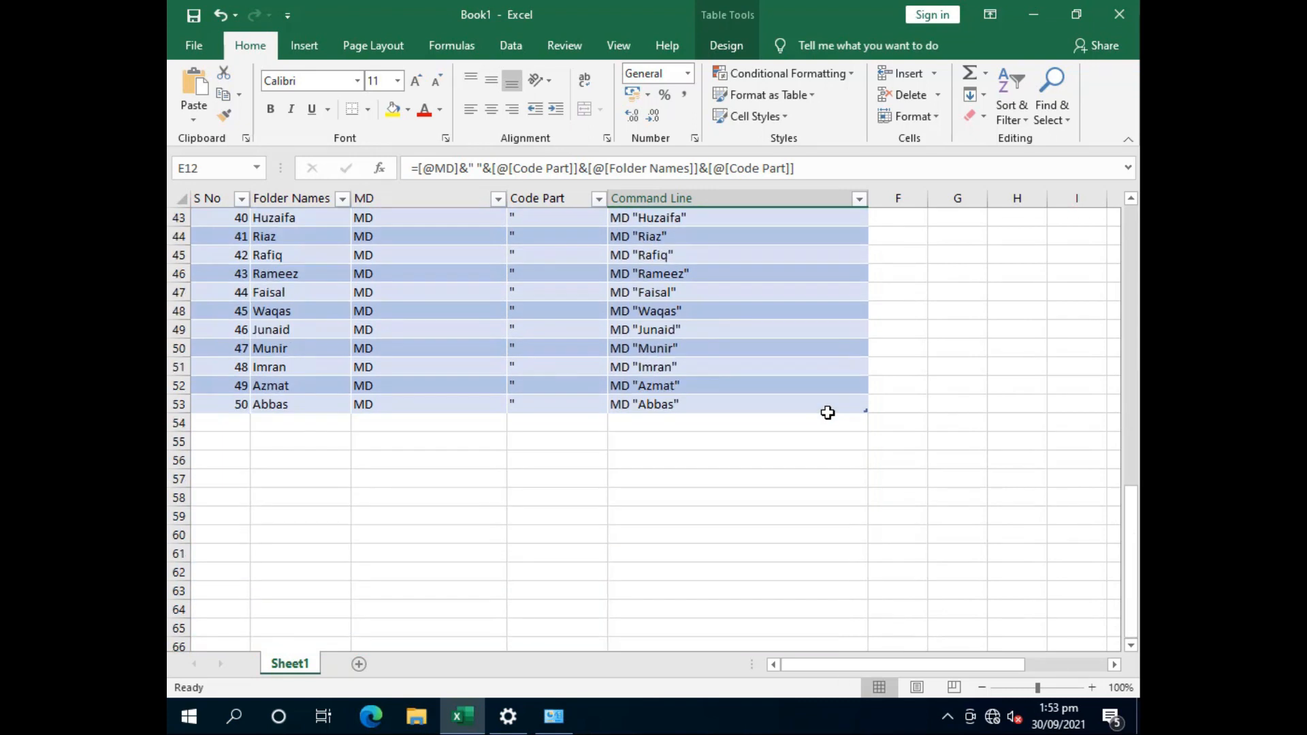
pyautogui.scroll(14, 827, 412)
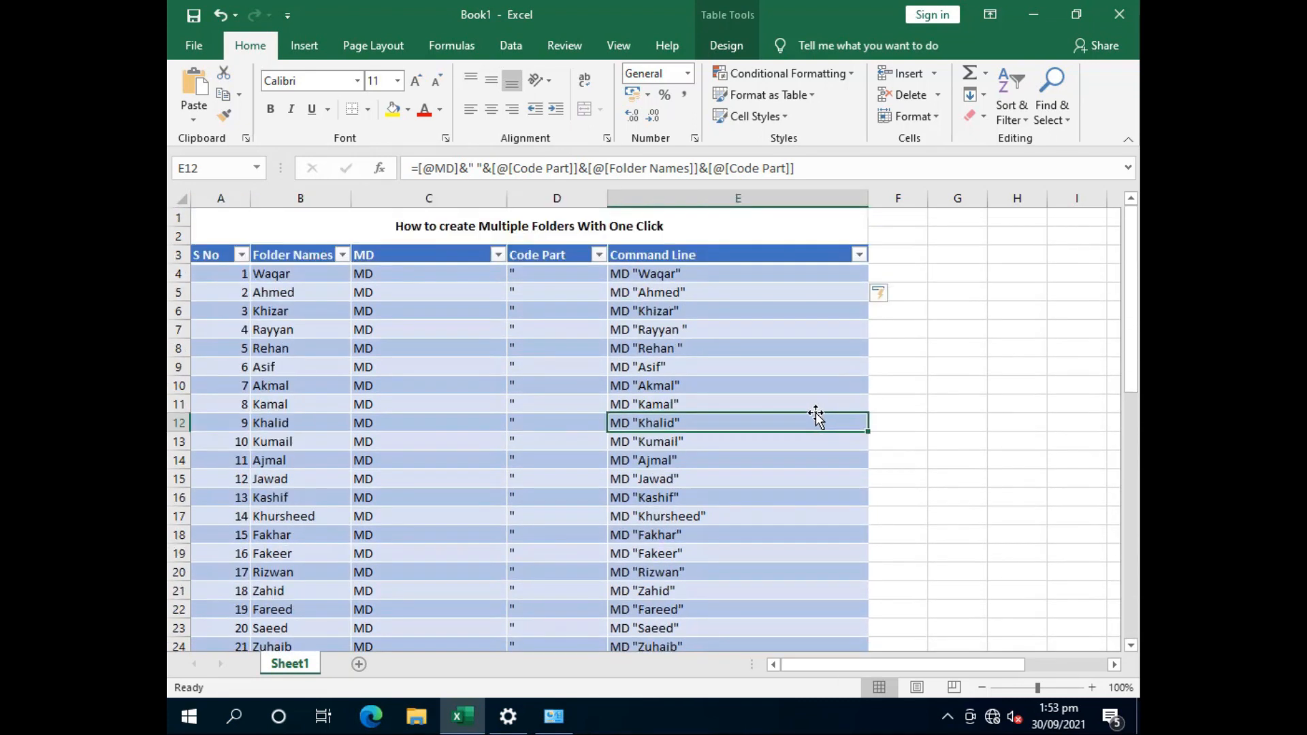
# - Copy all Command Line entries from cell E4 down to the table's last row
pyautogui.click(688, 276)
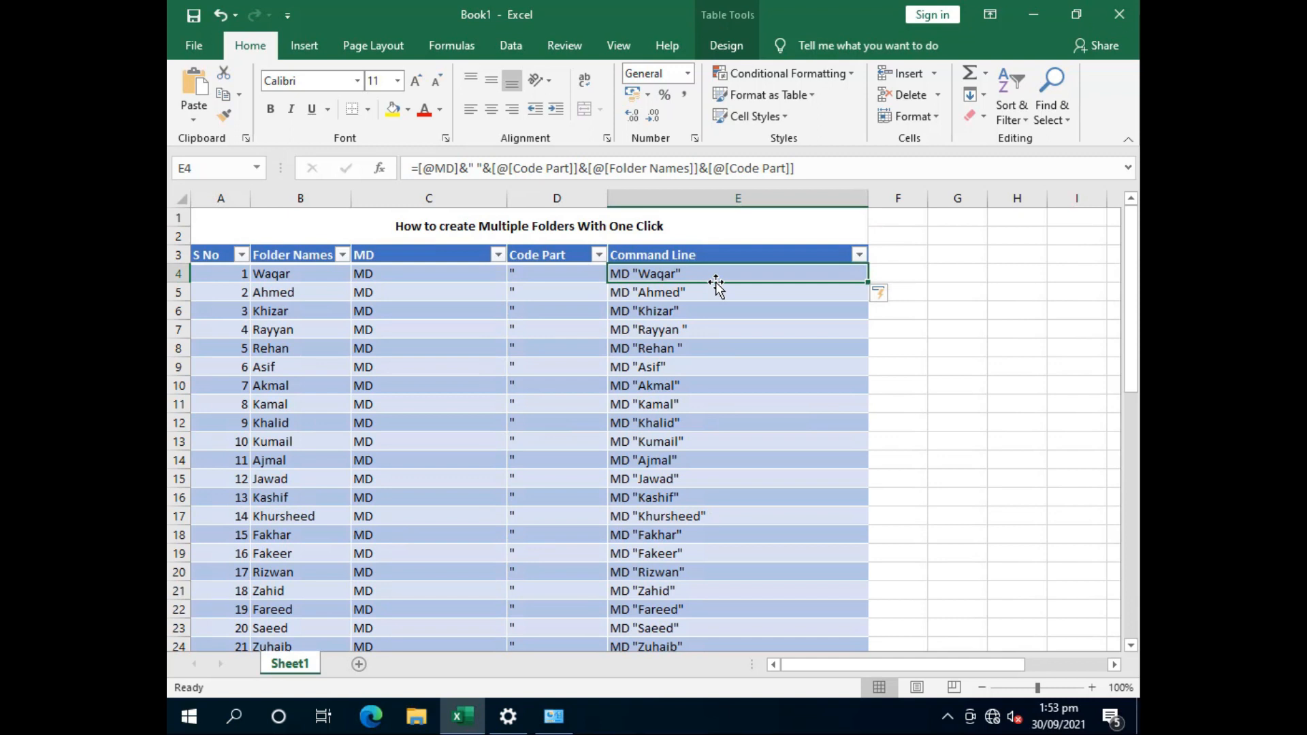
pyautogui.hotkey('ctrl', 'shift', 'Down')
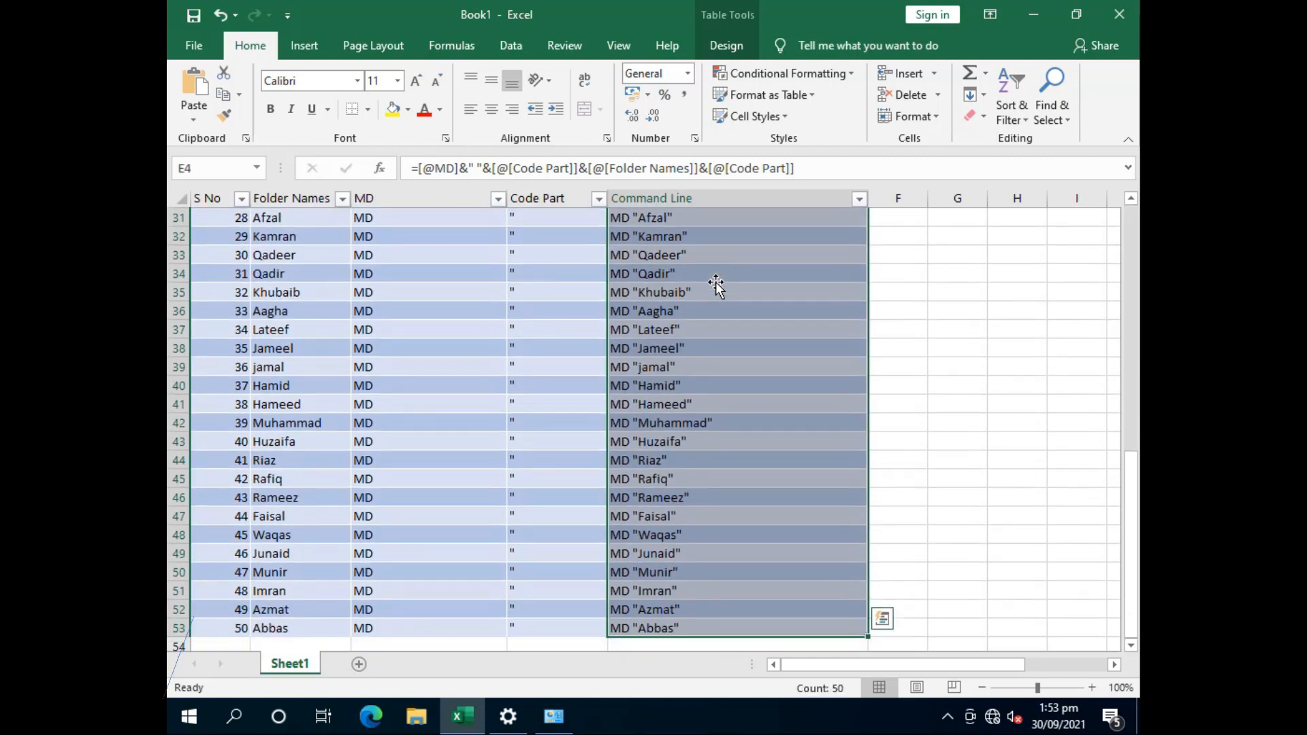
pyautogui.hotkey('ctrl', 'c')
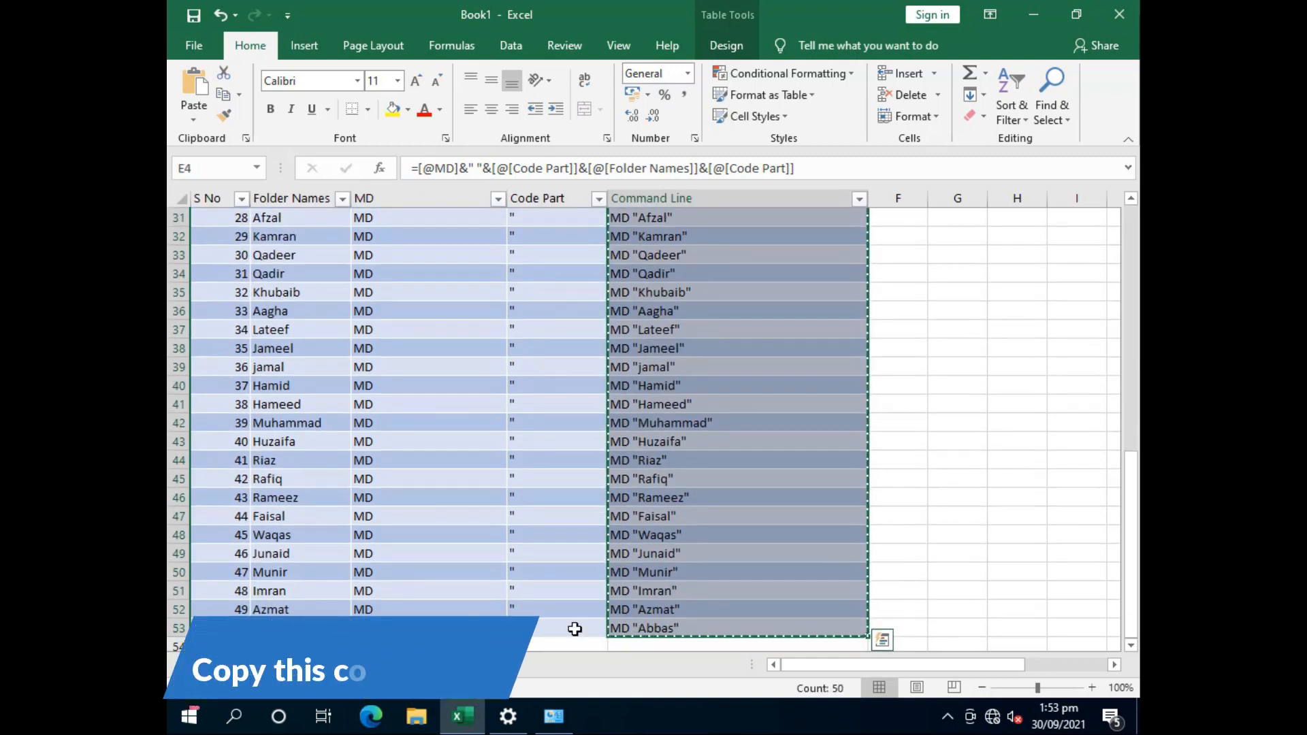
# - Switch to the desktop, create a text document named "Create Folder" there and open it in Notepad
pyautogui.click(467, 713)
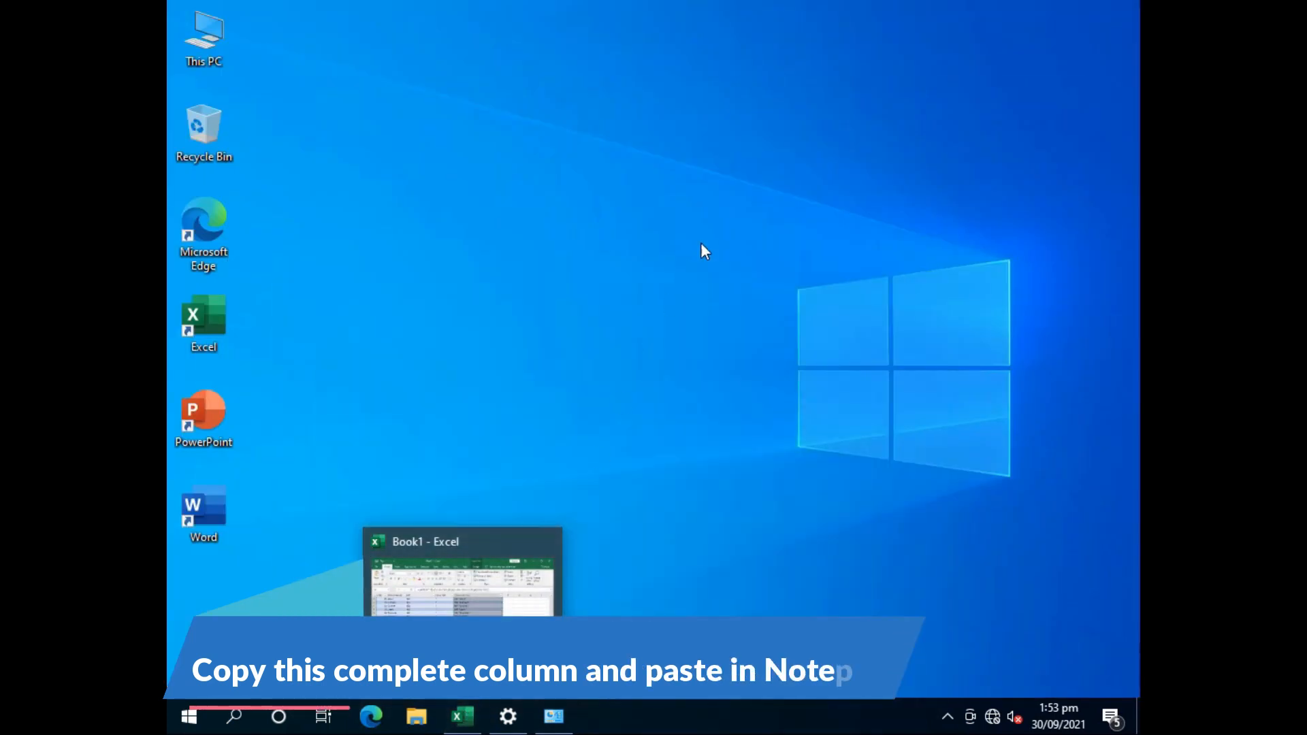
pyautogui.rightClick(704, 241)
pyautogui.moveTo(747, 370)
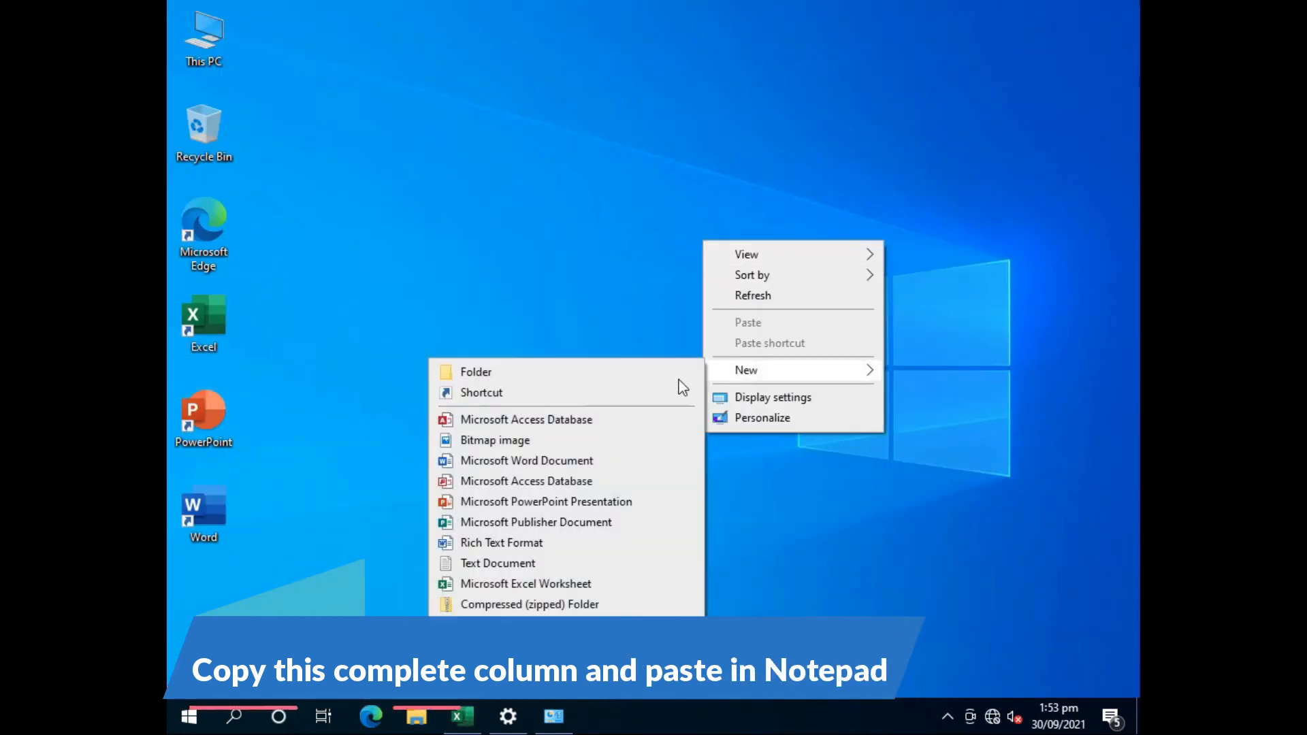
pyautogui.click(507, 563)
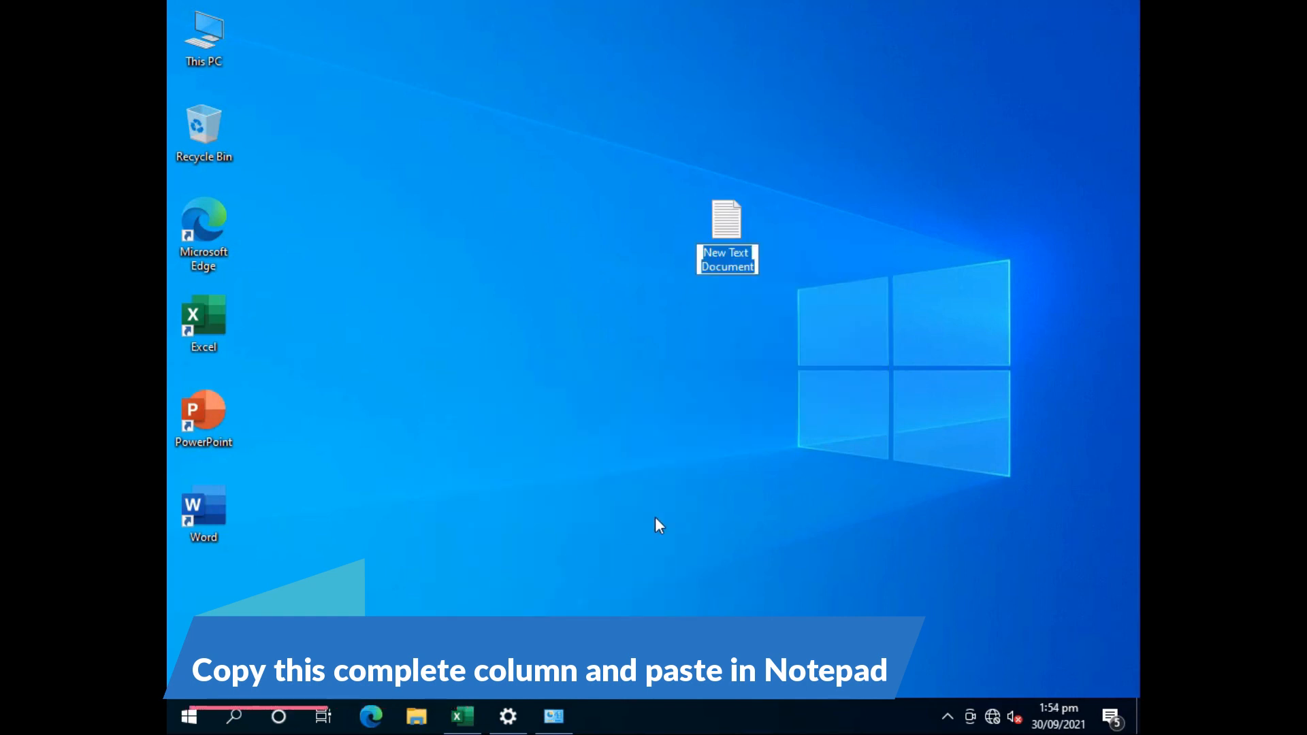
pyautogui.write('Creat')
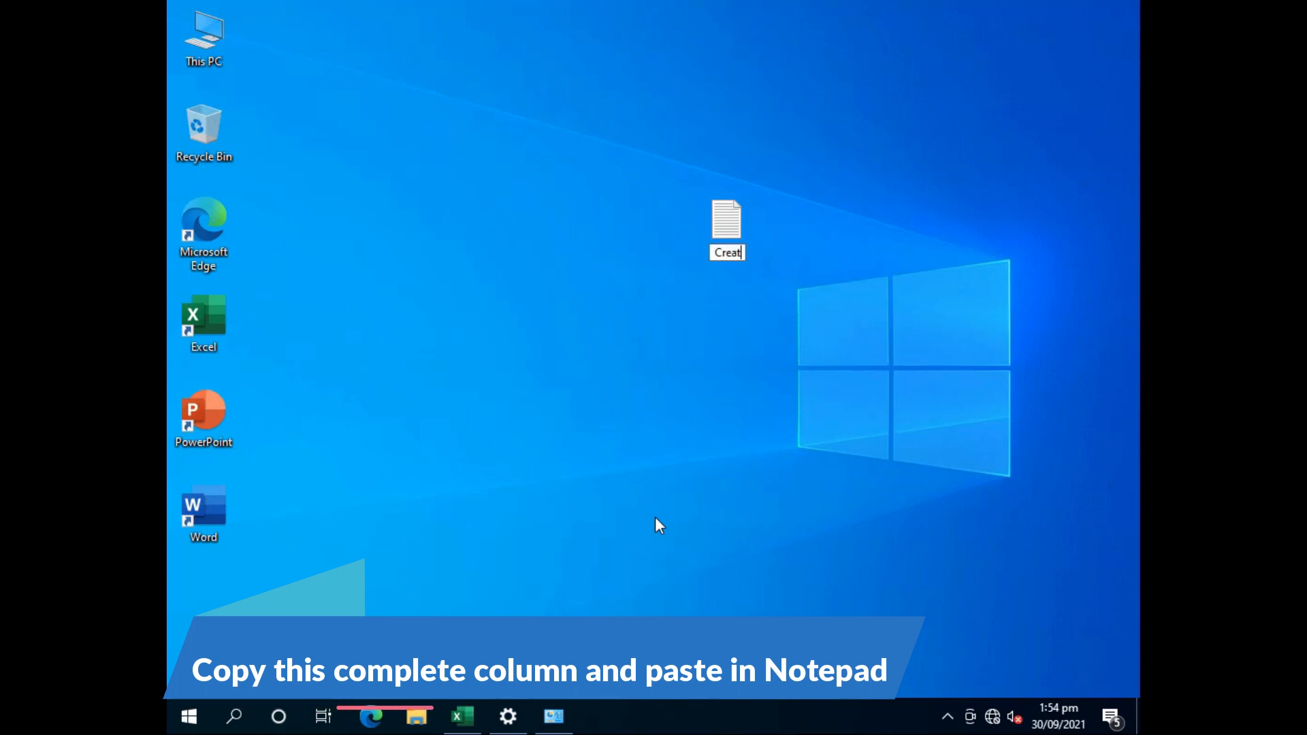
pyautogui.write('e Folder')
pyautogui.press('Return')
pyautogui.click(655, 516)
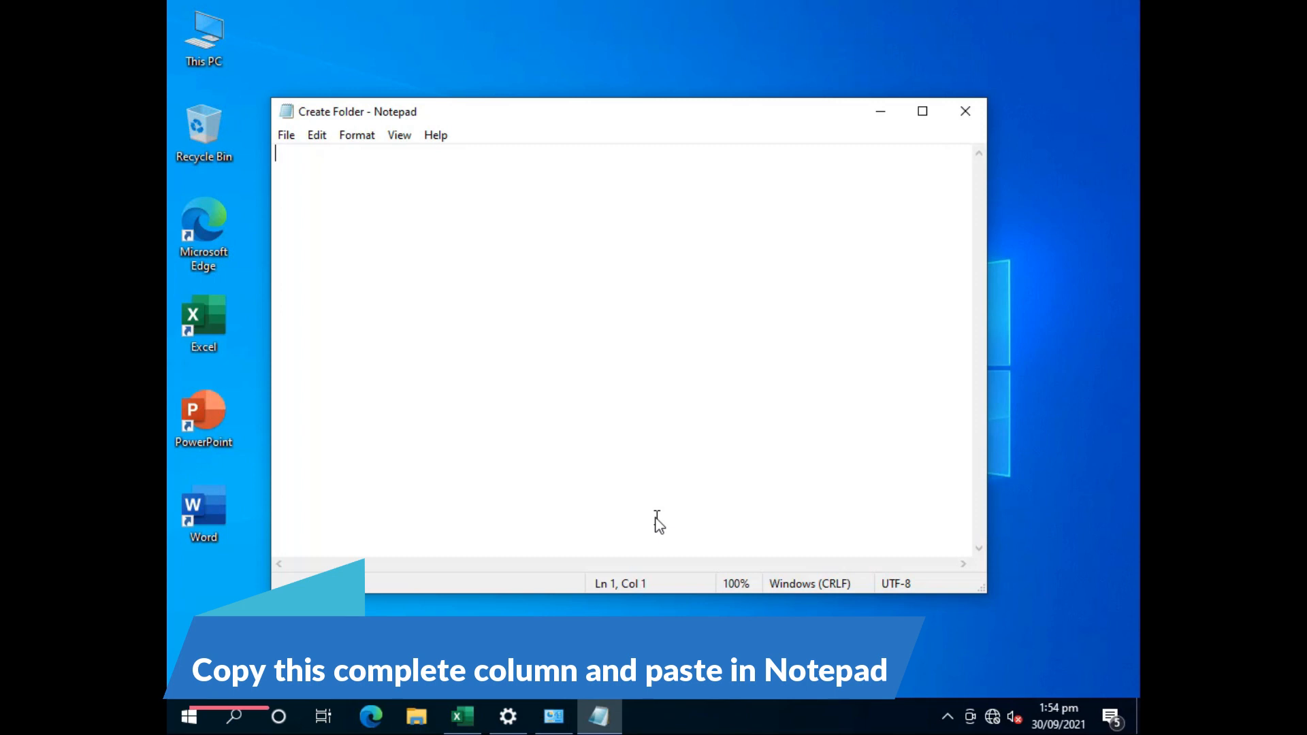
# - Paste the copied command lines into the text document, remove the empty last line and save the file
pyautogui.hotkey('ctrl', 'v')
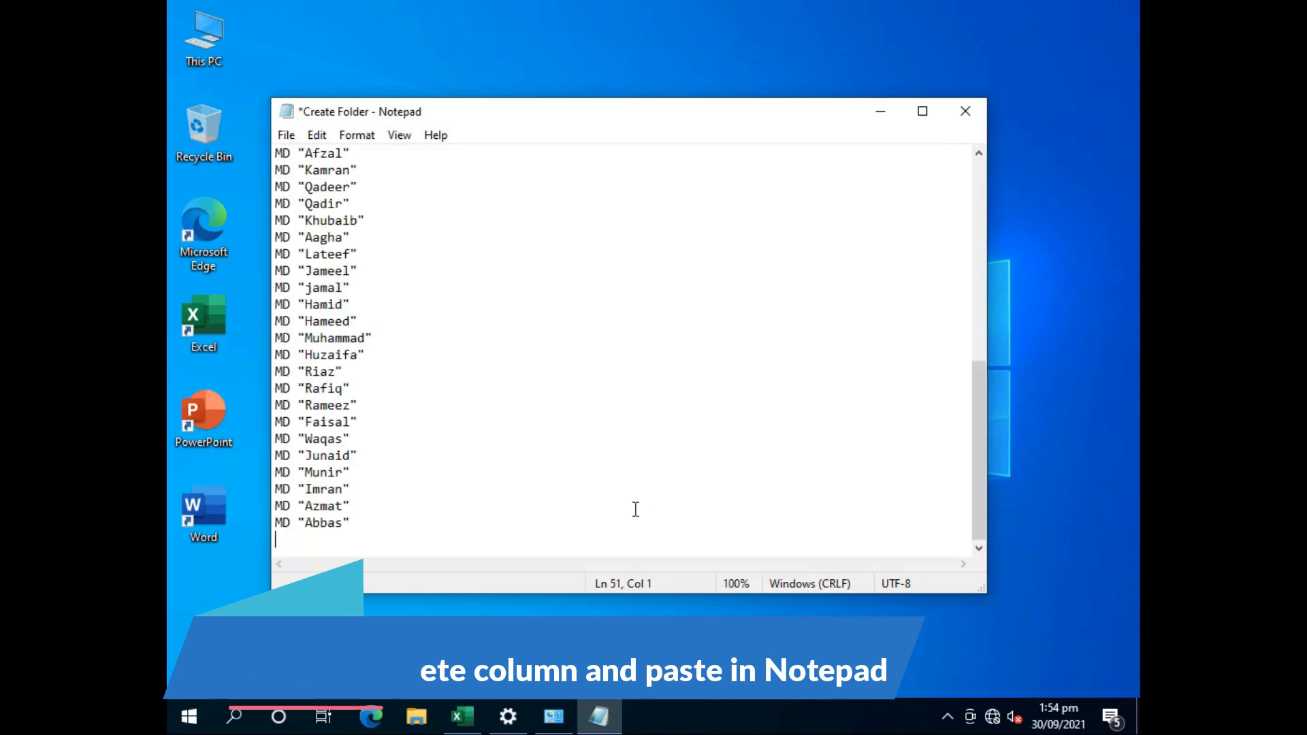
pyautogui.press('BackSpace')
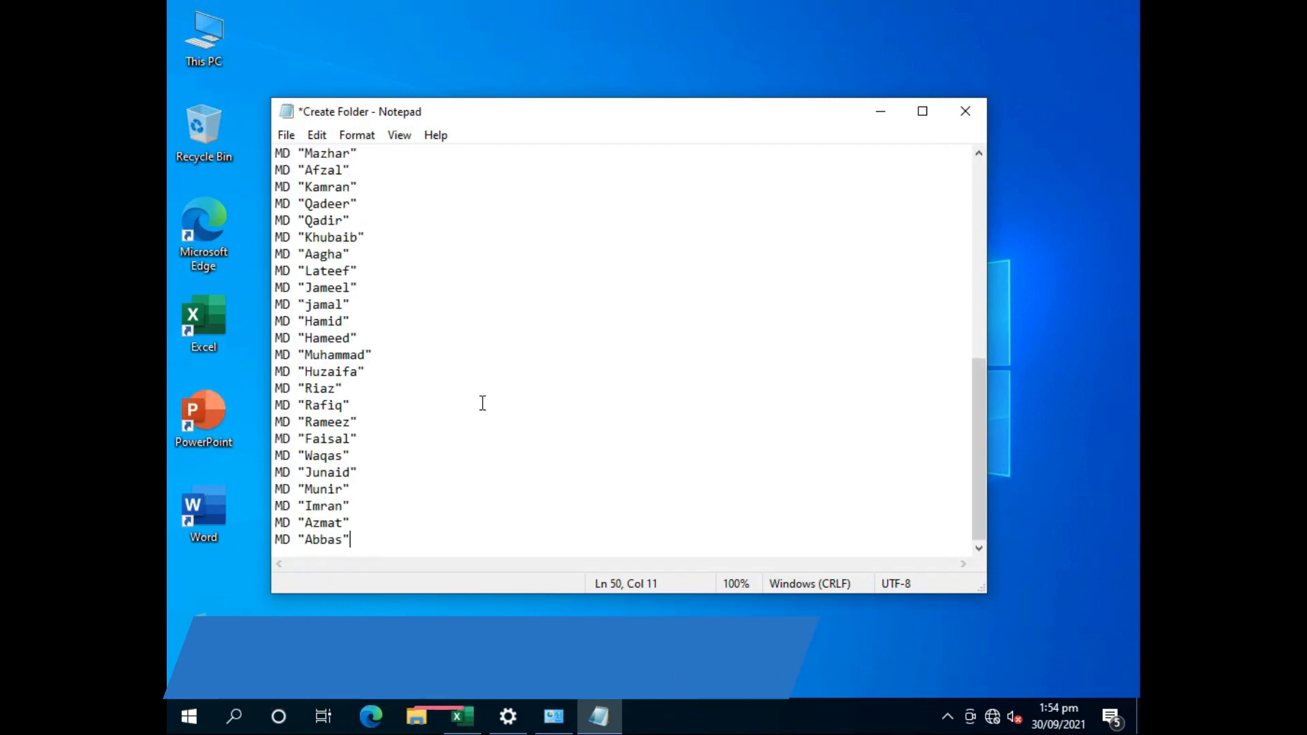
pyautogui.hotkey('ctrl', 's')
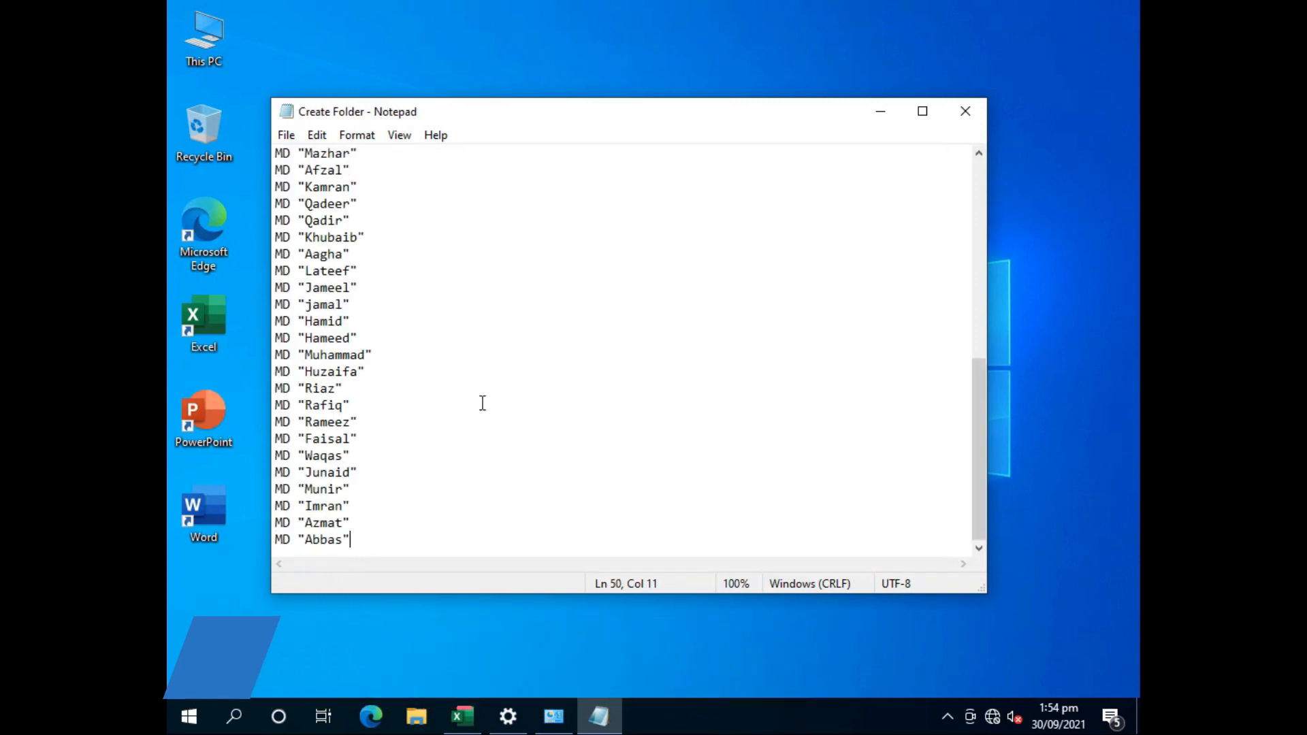
# - Save a copy of the document on the Desktop as "Create Folder.cmd"
pyautogui.click(287, 135)
pyautogui.click(322, 237)
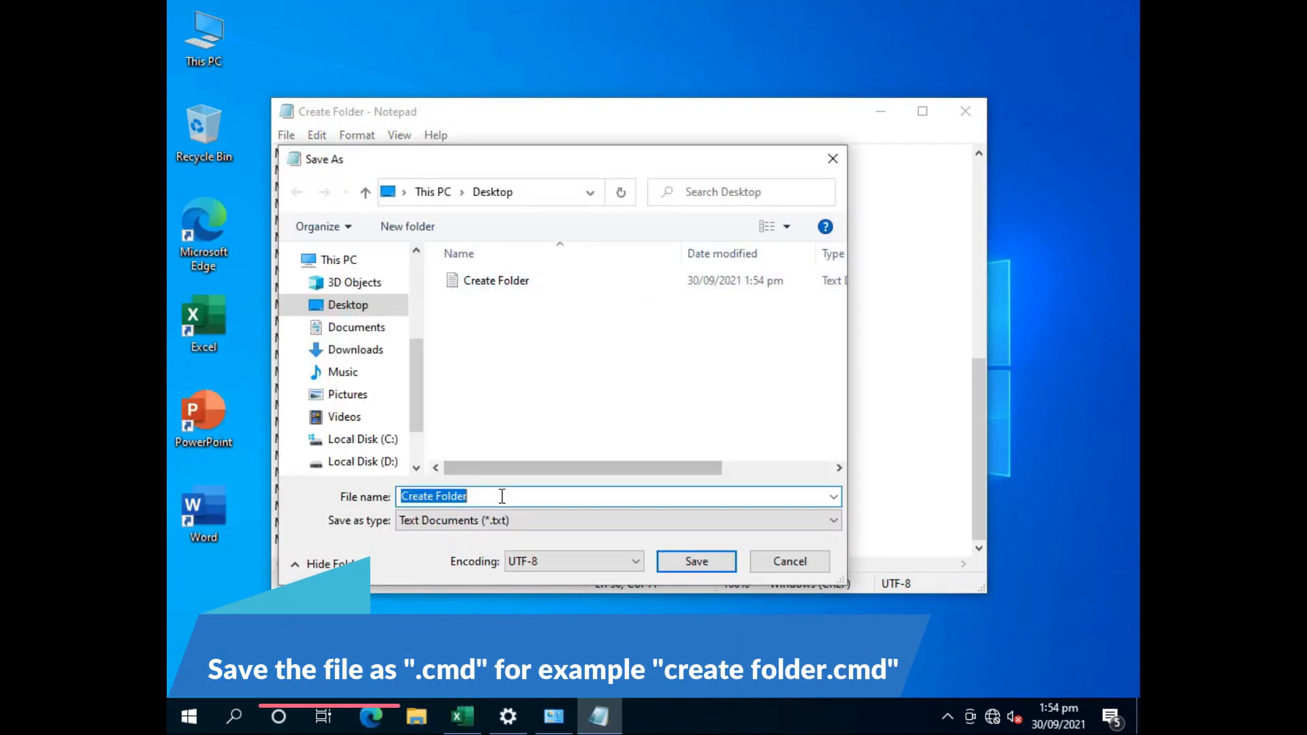
pyautogui.click(506, 497)
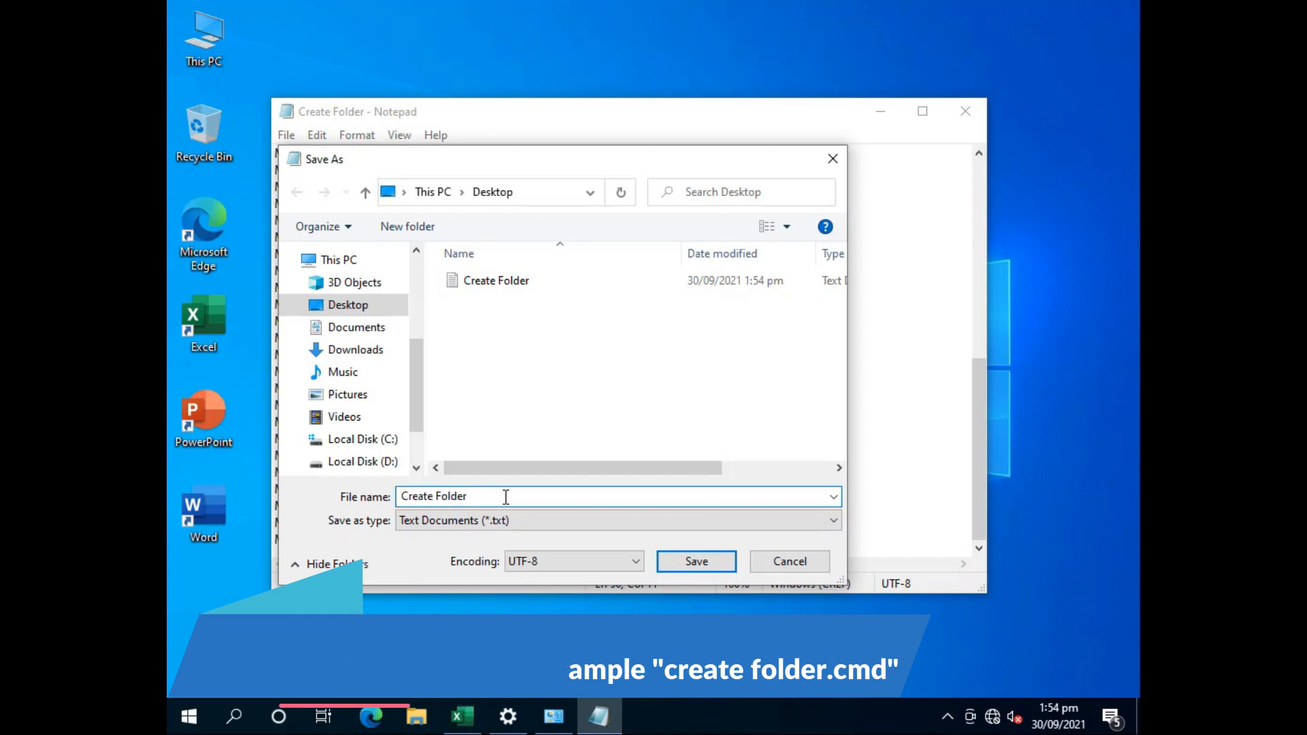
pyautogui.write('.cmd')
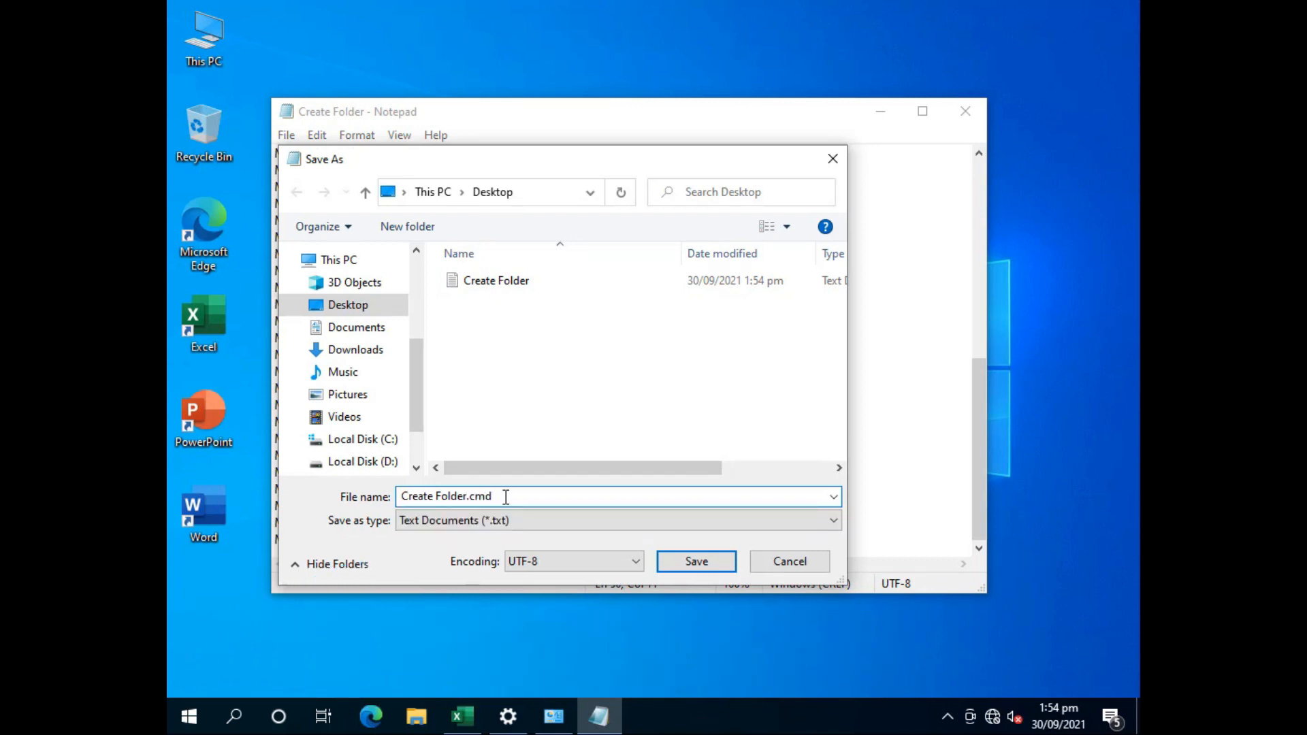
pyautogui.click(696, 562)
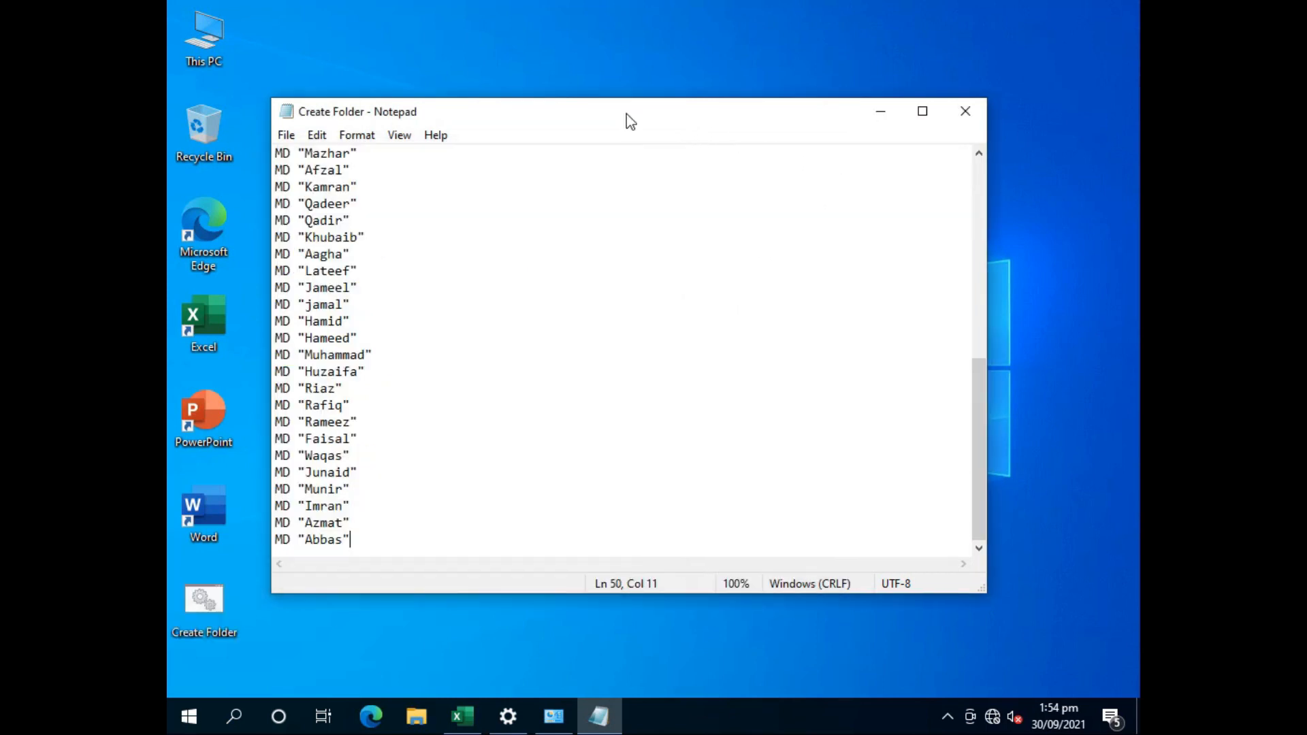
# - Clear the Notepad window out of the way and place the Create Folder command file beside the text document on the desktop
pyautogui.moveTo(626, 114); pyautogui.dragTo(770, 128)
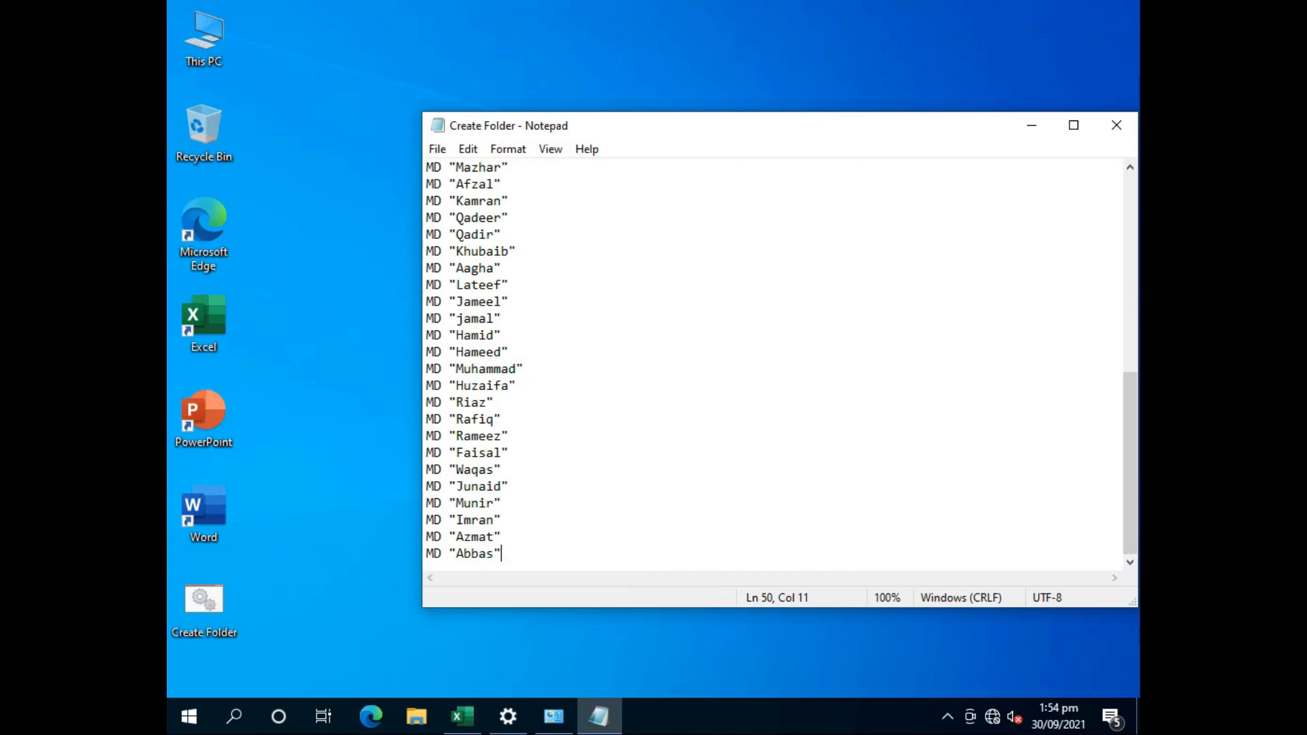
pyautogui.moveTo(976, 132); pyautogui.dragTo(911, 131)
pyautogui.click(963, 125)
pyautogui.moveTo(214, 599); pyautogui.dragTo(831, 220)
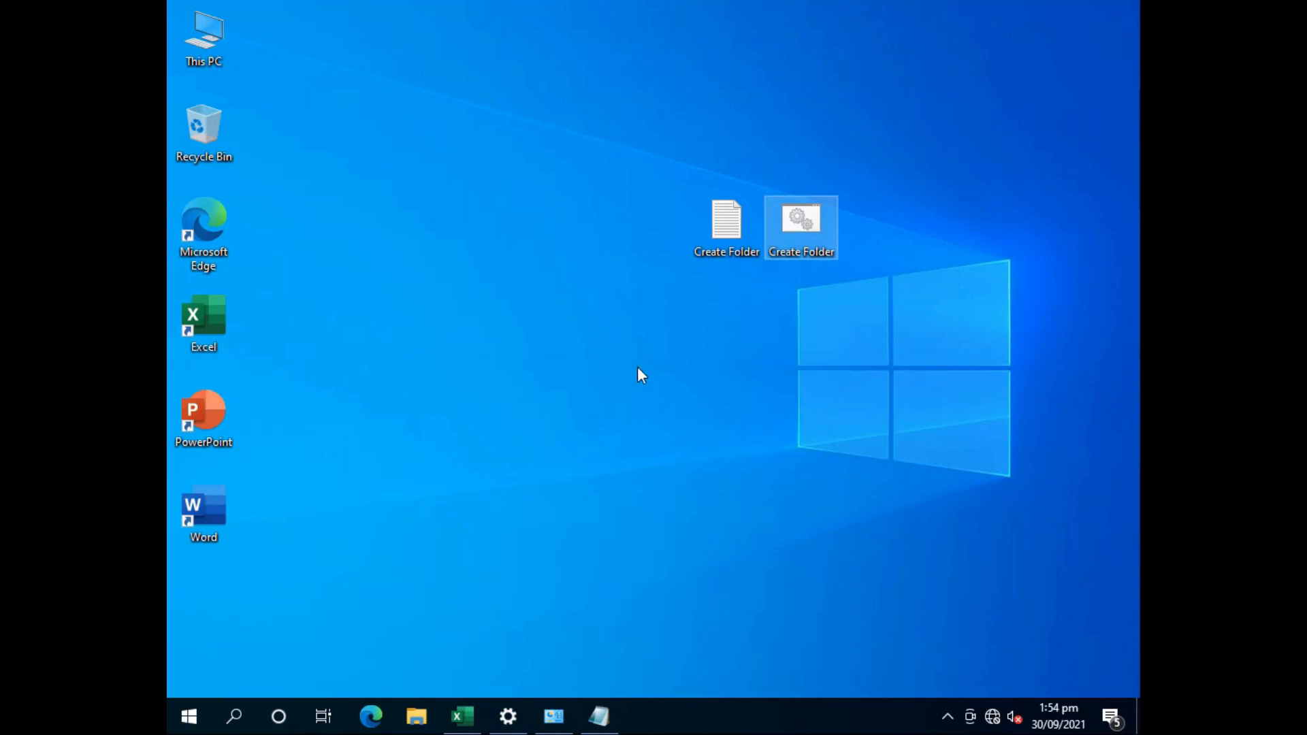
# - Create a new desktop folder named "Test Folder"
pyautogui.rightClick(640, 370)
pyautogui.moveTo(839, 521)
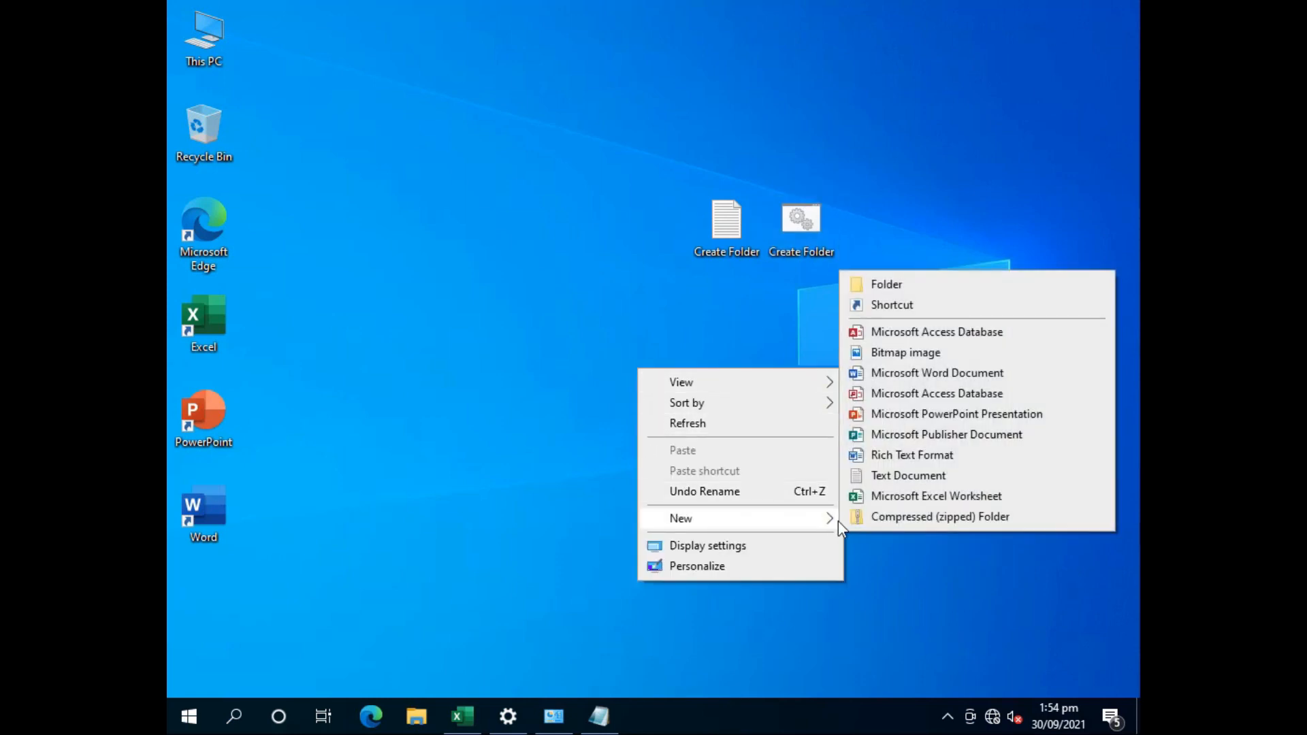
pyautogui.click(886, 284)
pyautogui.write('Test Folder')
pyautogui.press('Return')
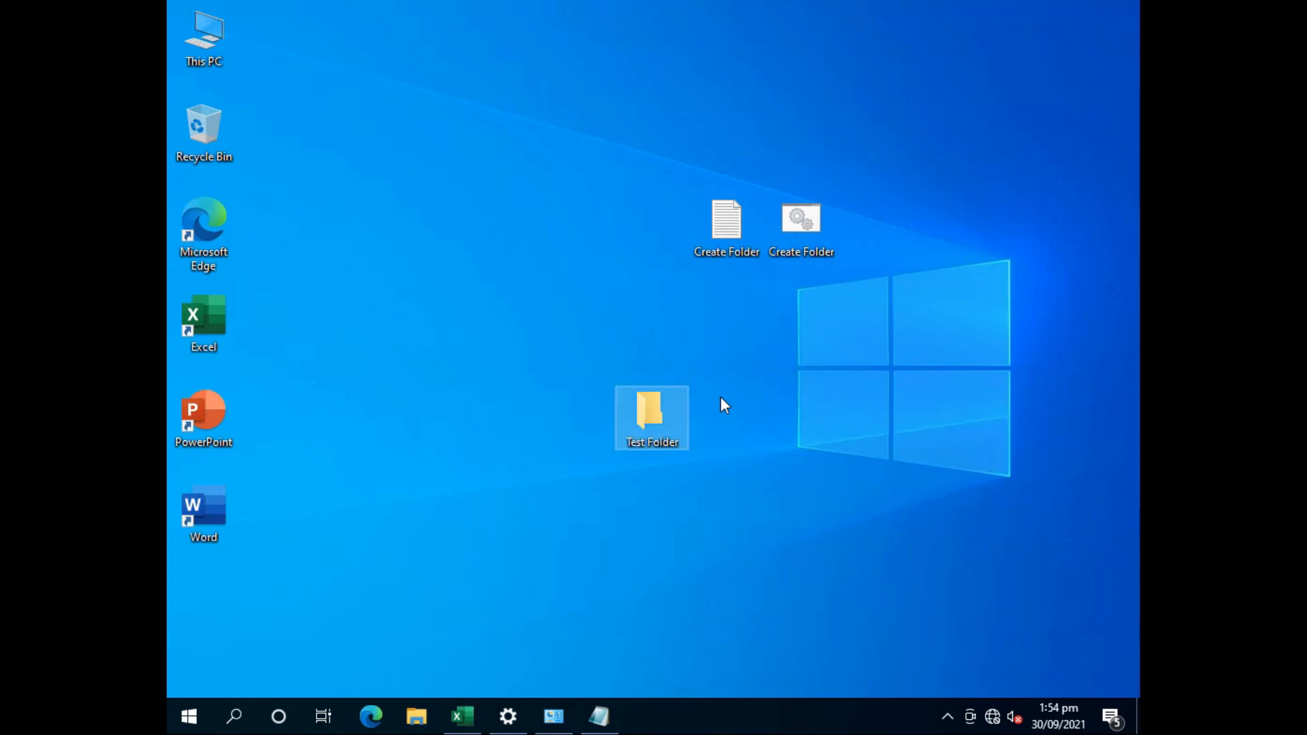
# - Move both Create Folder files, the text document and the command file, into Test Folder
pyautogui.click(734, 347)
pyautogui.moveTo(867, 307); pyautogui.dragTo(655, 427)
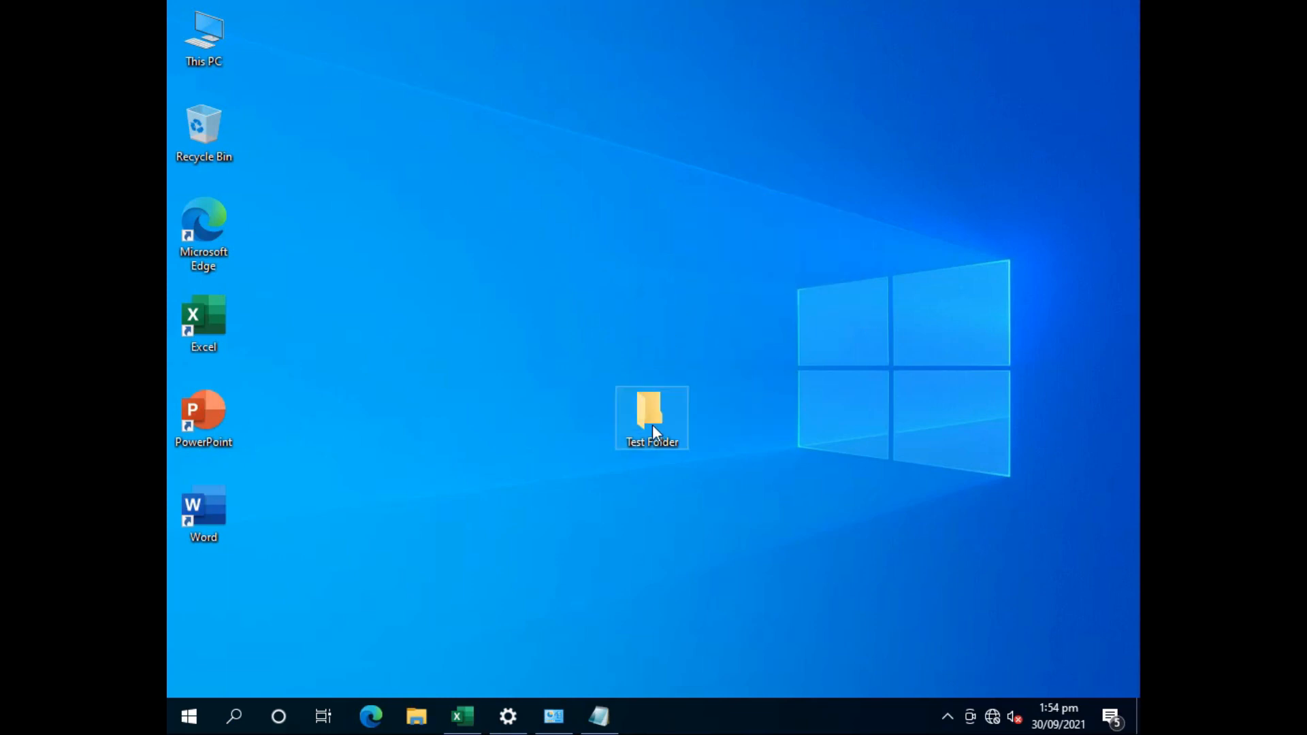
# - Open Test Folder and run the Create Folder command file inside it
pyautogui.doubleClick(653, 420)
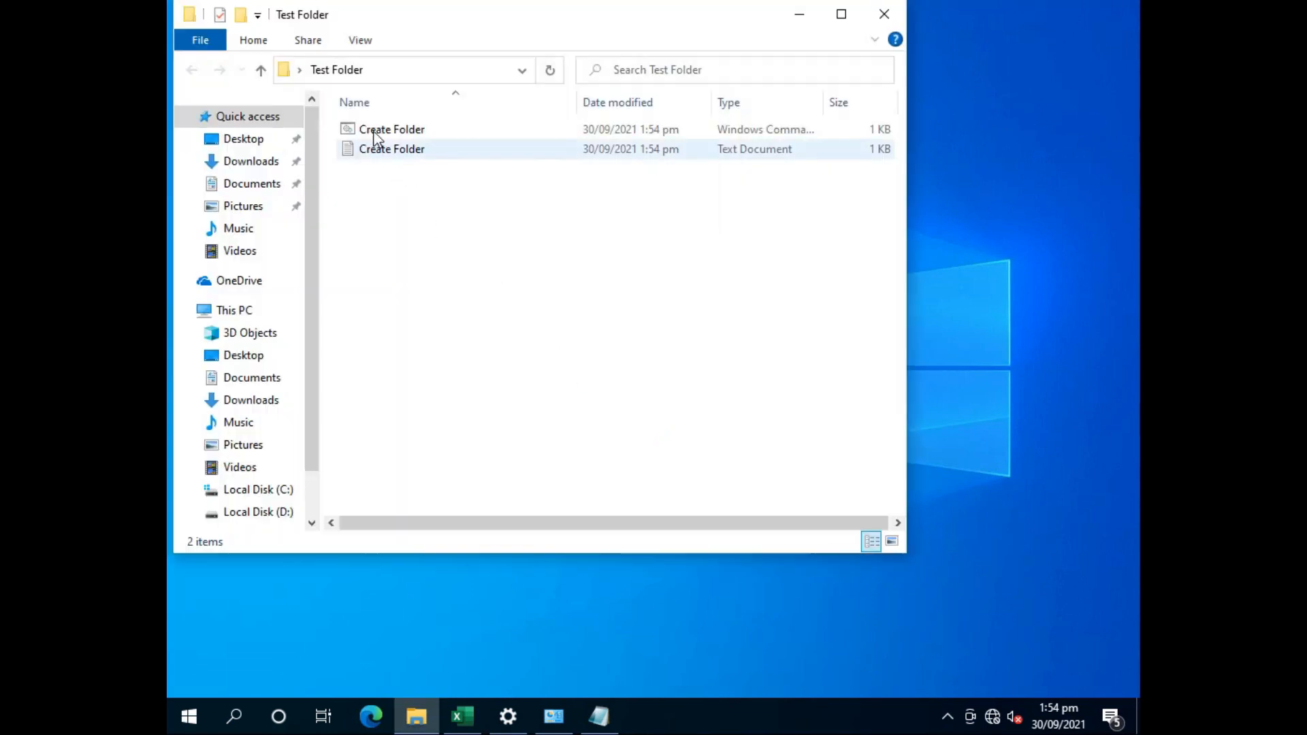
pyautogui.click(375, 131)
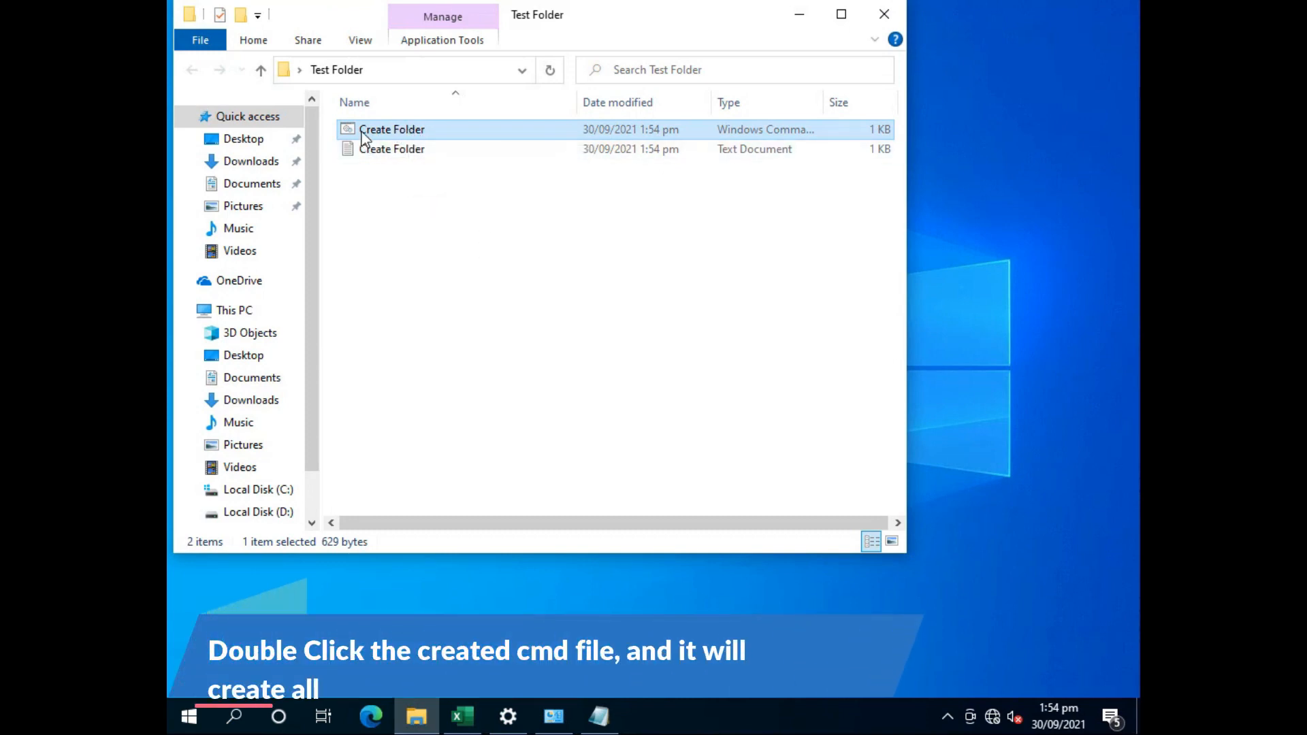
pyautogui.doubleClick(357, 131)
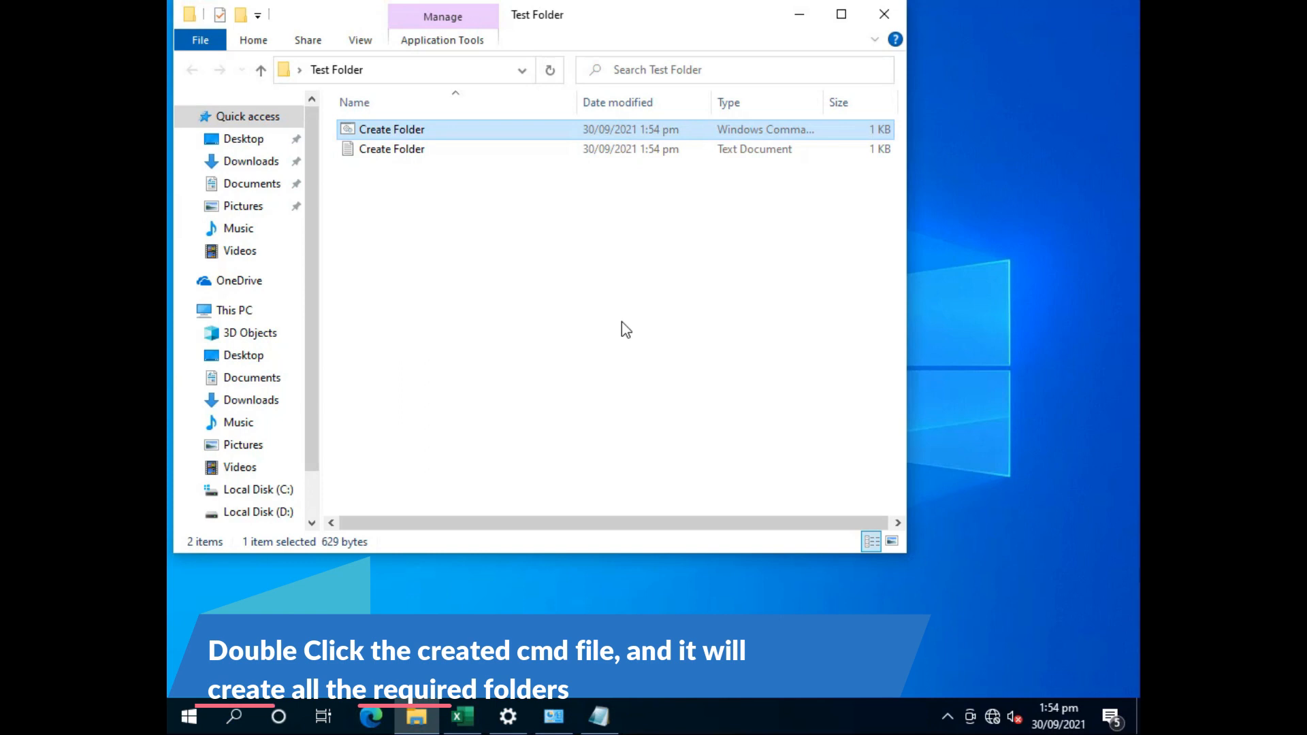
# - Maximize the Test Folder window and look through the whole list of newly created folders
pyautogui.scroll(-2, 622, 321)
pyautogui.scroll(-10, 625, 325)
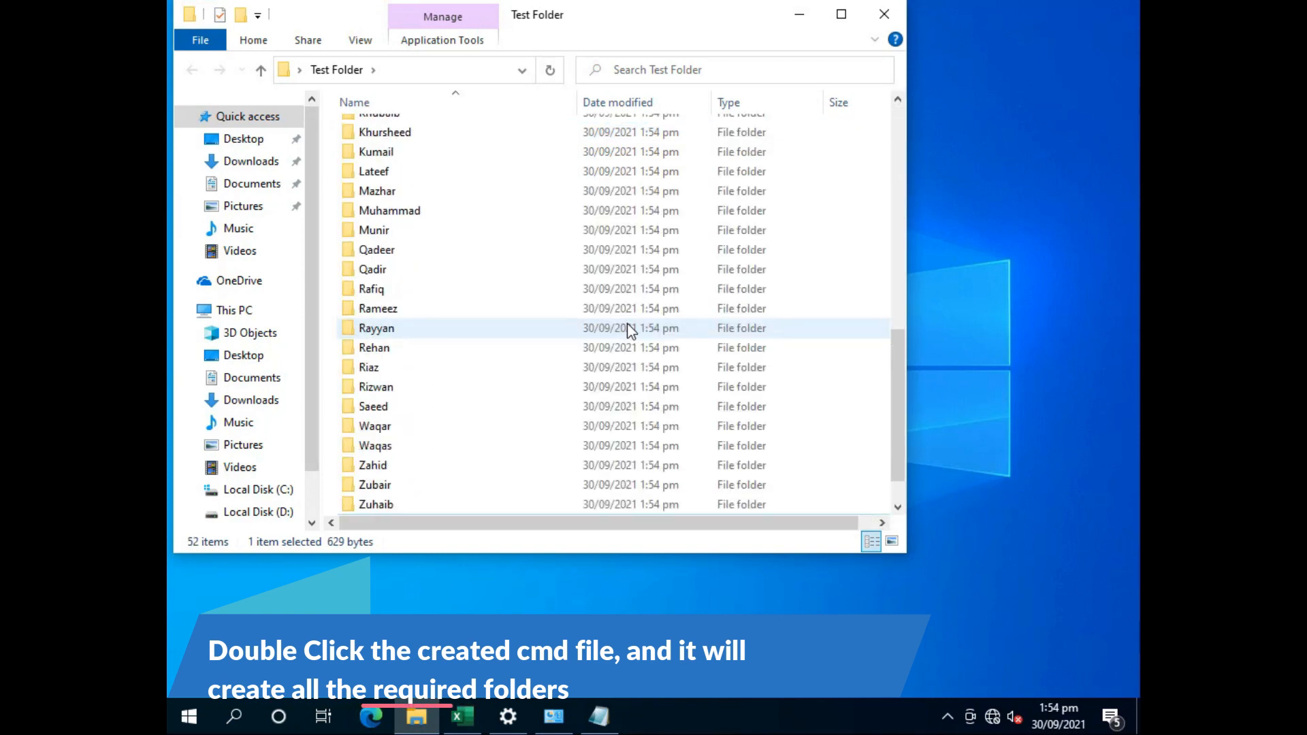
pyautogui.click(841, 14)
pyautogui.scroll(8, 628, 323)
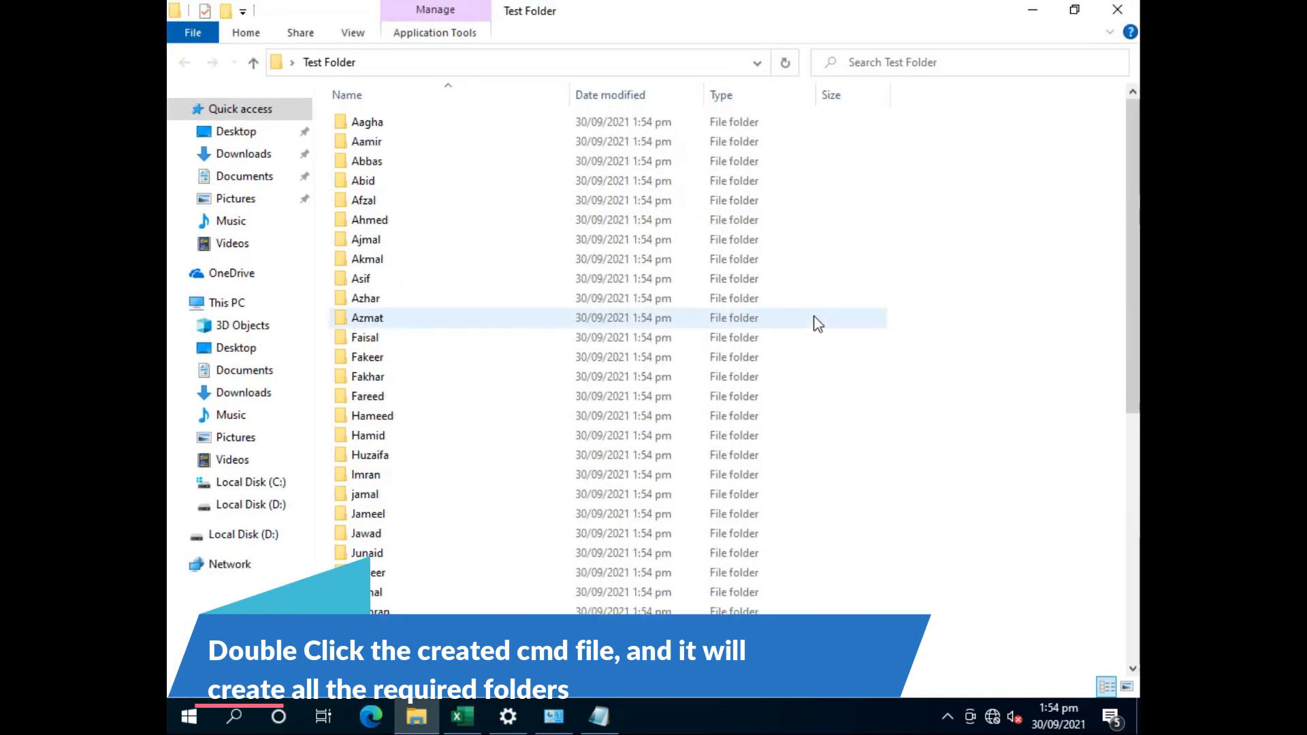
pyautogui.click(368, 127)
pyautogui.scroll(-9, 895, 373)
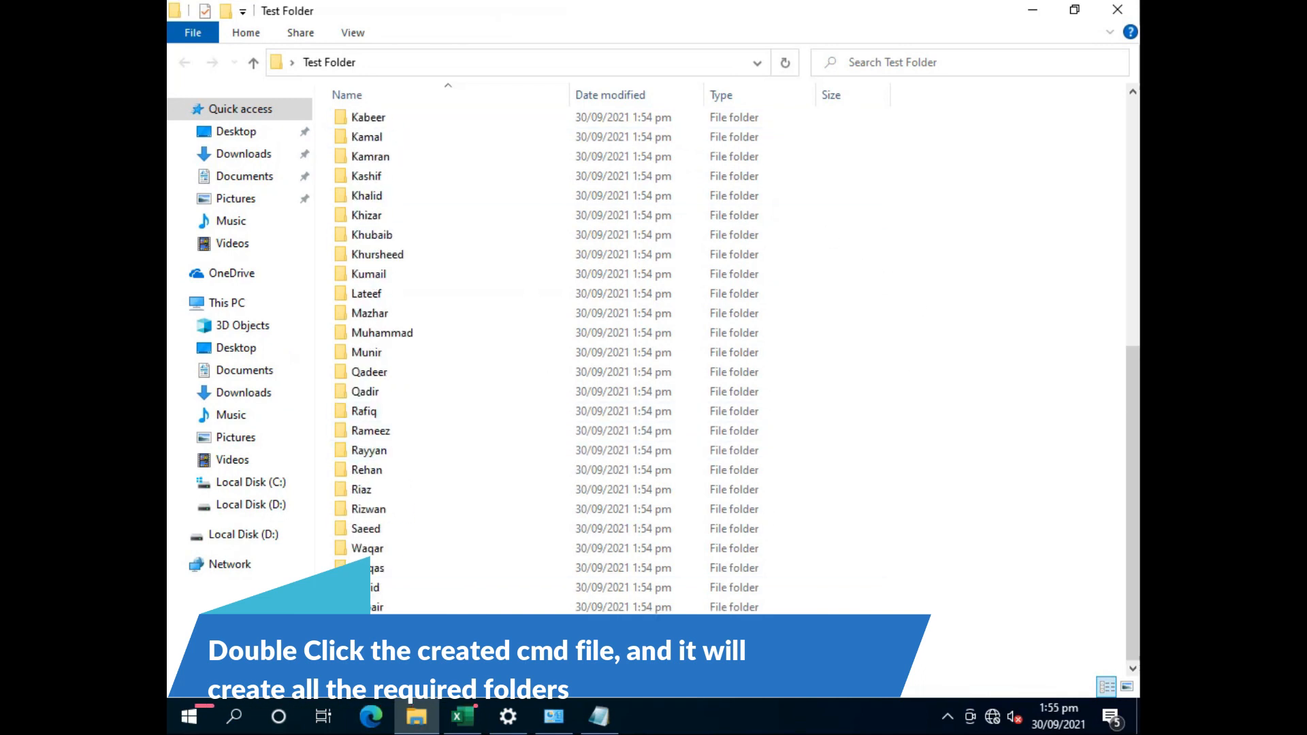
# - Select all the new folders without the two Create Folder files to check their count, and clear the selection
pyautogui.hotkey('ctrl', 'a')
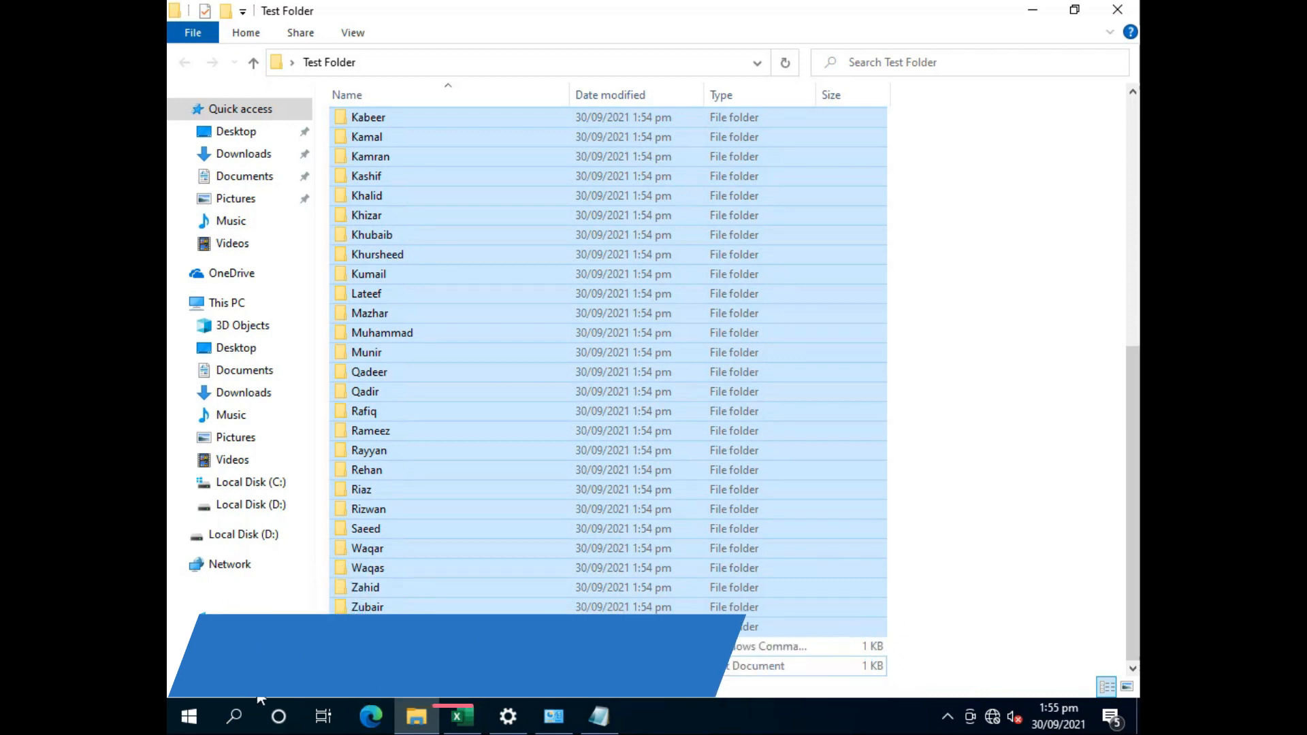
pyautogui.scroll(8, 934, 367)
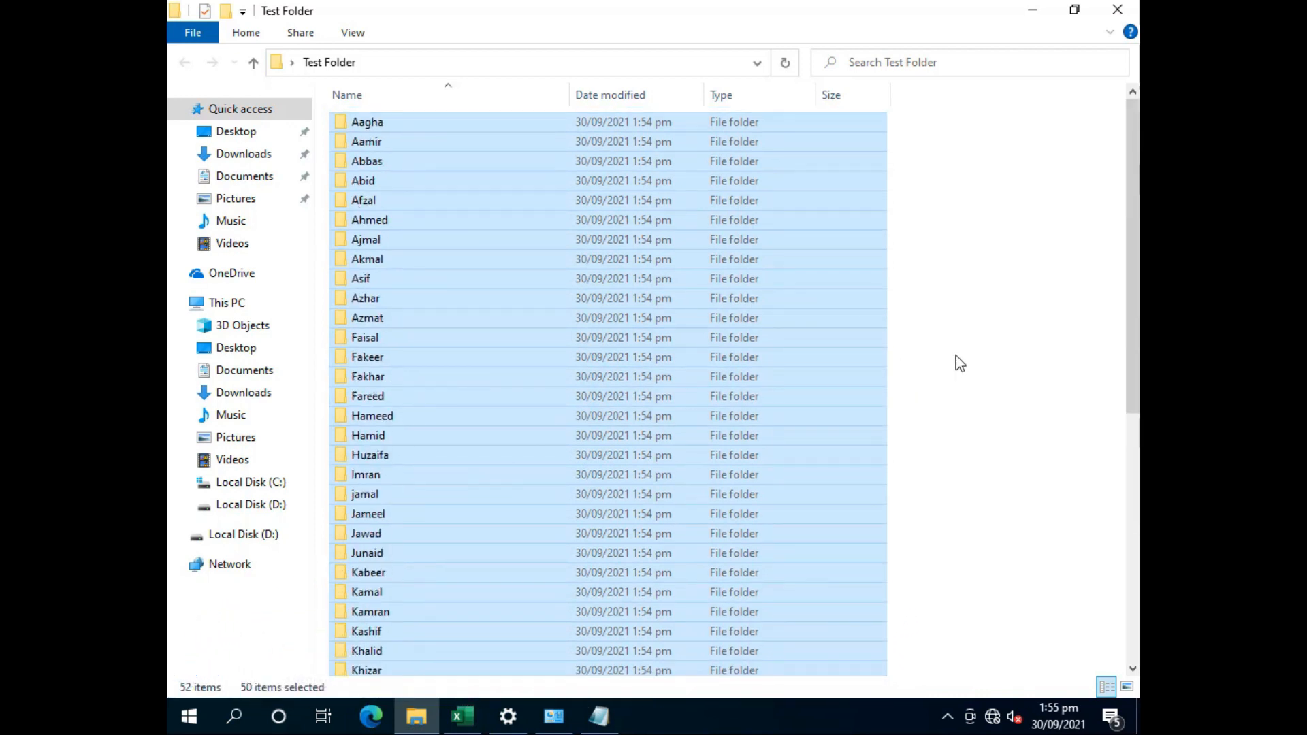
pyautogui.click(979, 381)
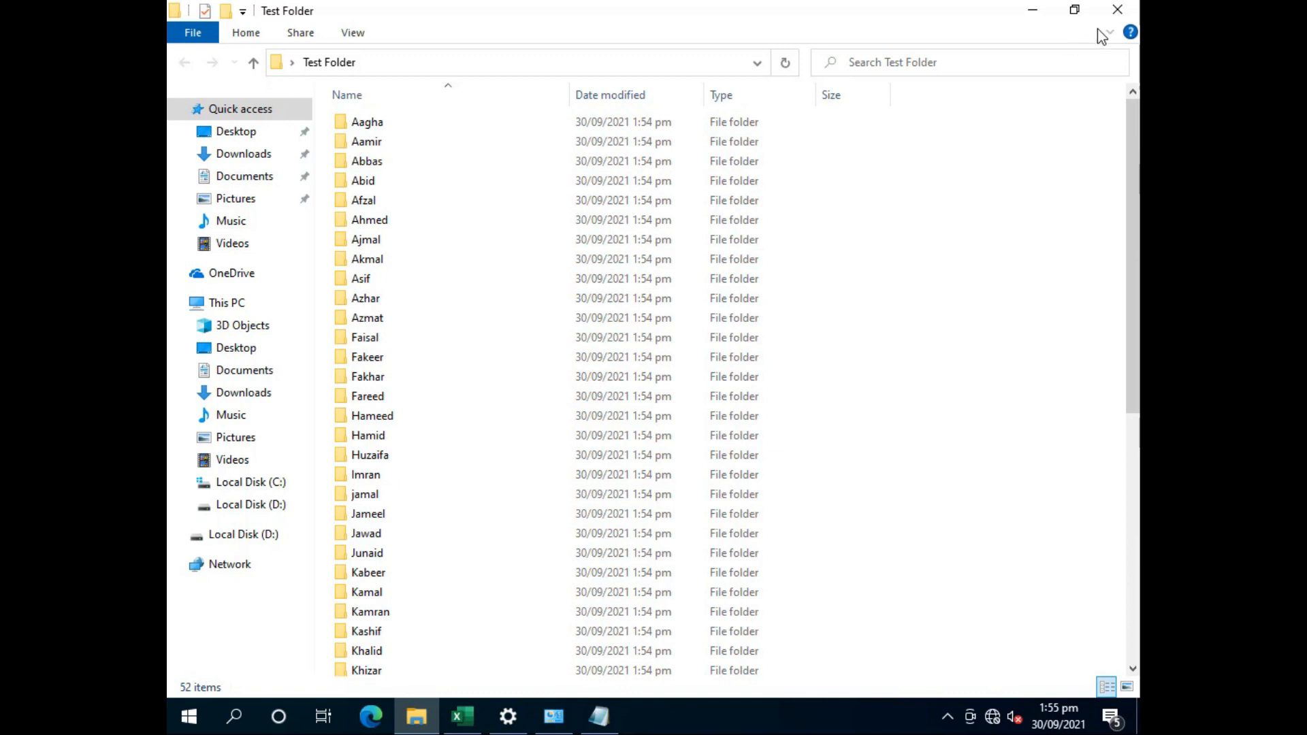